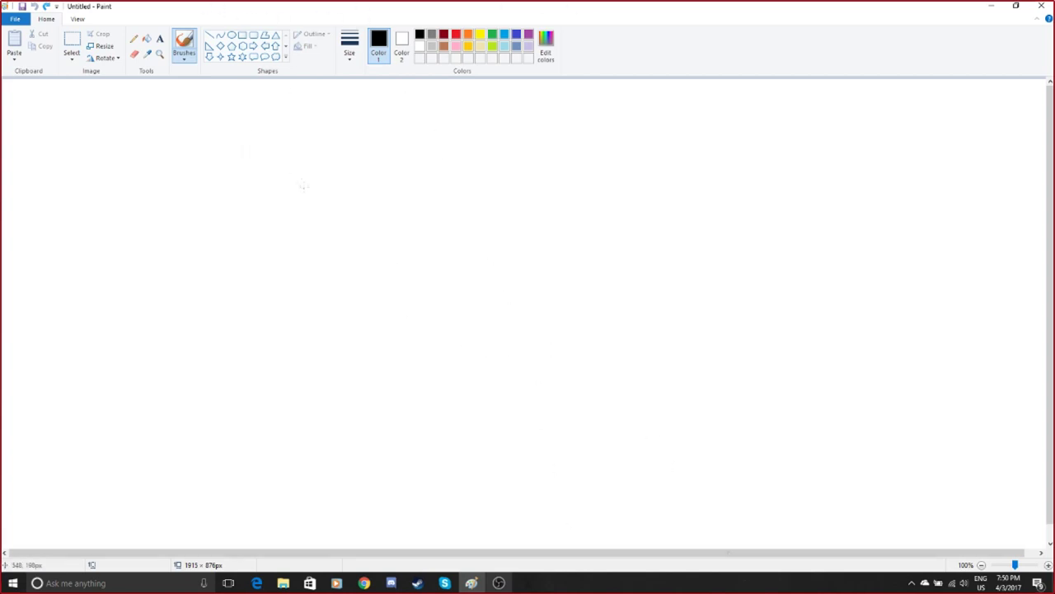
- Brush the first black corner of the box outline on the blank canvas
{"action": "mouse_move", "coordinate": [277, 158]}
{"action": "left_mouse_down"}
{"action": "mouse_move", "coordinate": [286, 253]}
{"action": "mouse_move", "coordinate": [317, 270]}
{"action": "mouse_move", "coordinate": [444, 262]}
{"action": "mouse_move", "coordinate": [434, 153]}
{"action": "mouse_move", "coordinate": [278, 157]}
{"action": "left_mouse_up"}
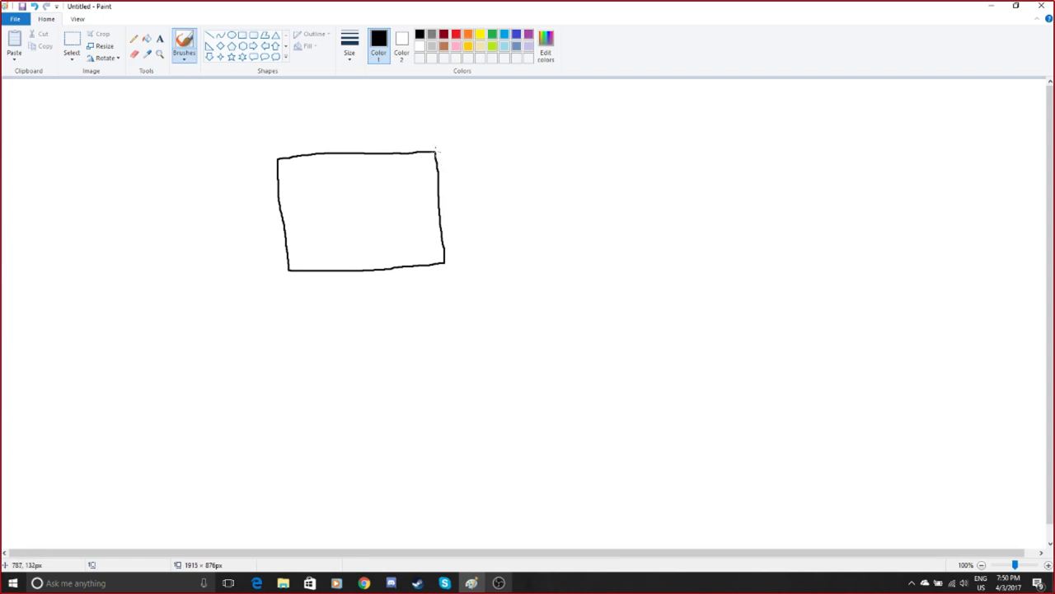
- Add the box's right side panel, top edge and thicker bottom-right corner, zooming to 200%
{"action": "mouse_move", "coordinate": [437, 151]}
{"action": "left_mouse_down"}
{"action": "mouse_move", "coordinate": [447, 140]}
{"action": "mouse_move", "coordinate": [456, 150]}
{"action": "mouse_move", "coordinate": [470, 256]}
{"action": "mouse_move", "coordinate": [440, 265]}
{"action": "left_mouse_up"}
{"action": "mouse_move", "coordinate": [452, 133]}
{"action": "left_mouse_down"}
{"action": "mouse_move", "coordinate": [333, 133]}
{"action": "mouse_move", "coordinate": [276, 161]}
{"action": "left_mouse_up"}
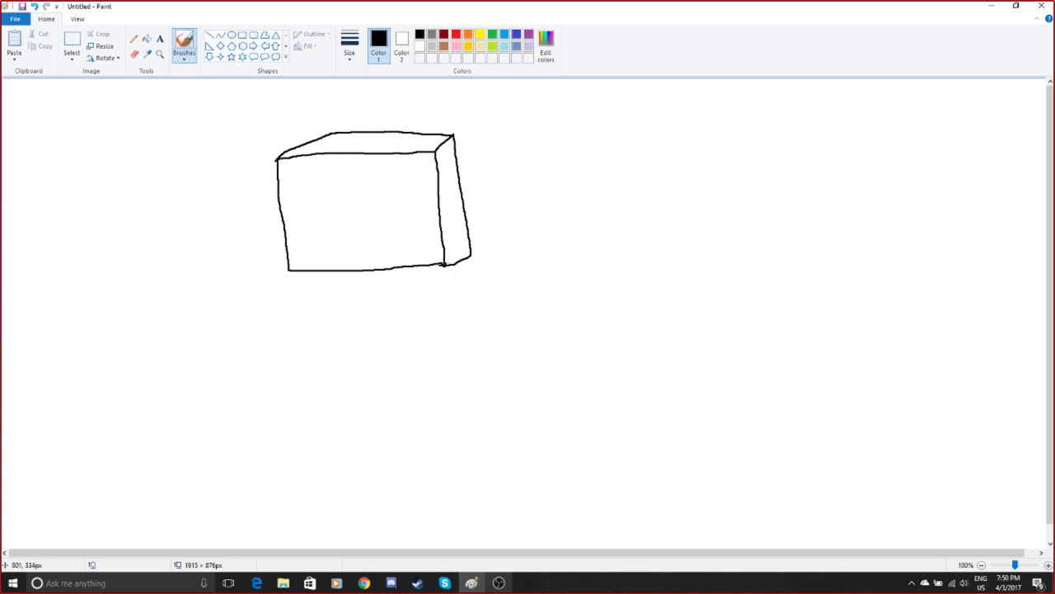
{"action": "left_click_drag", "start_coordinate": [438, 265], "coordinate": [433, 265]}
{"action": "scroll", "coordinate": [314, 215], "scroll_direction": "up", "scroll_amount": 1}
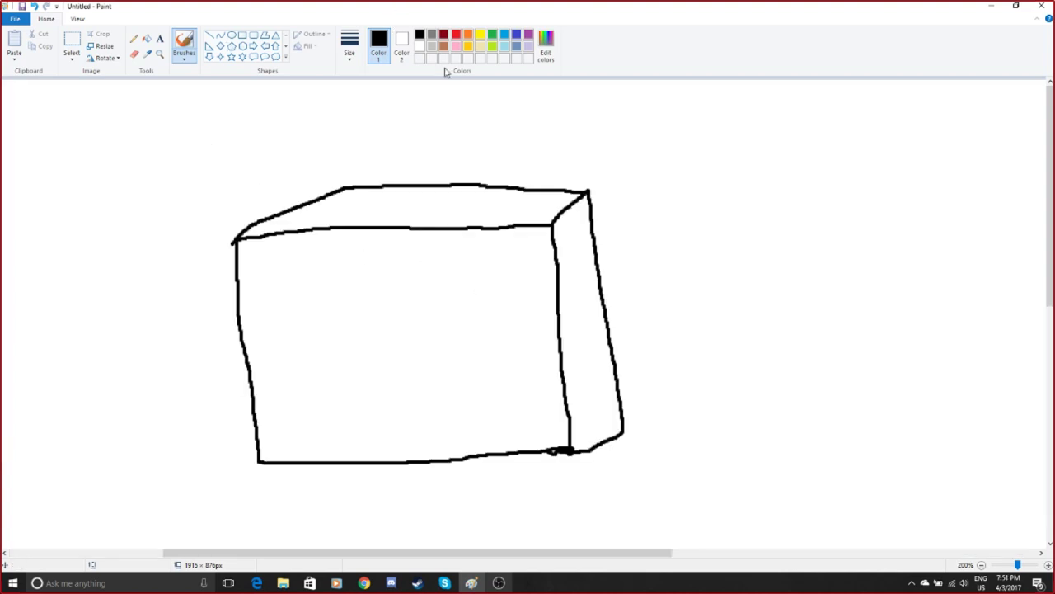
{"action": "left_click", "coordinate": [147, 39]}
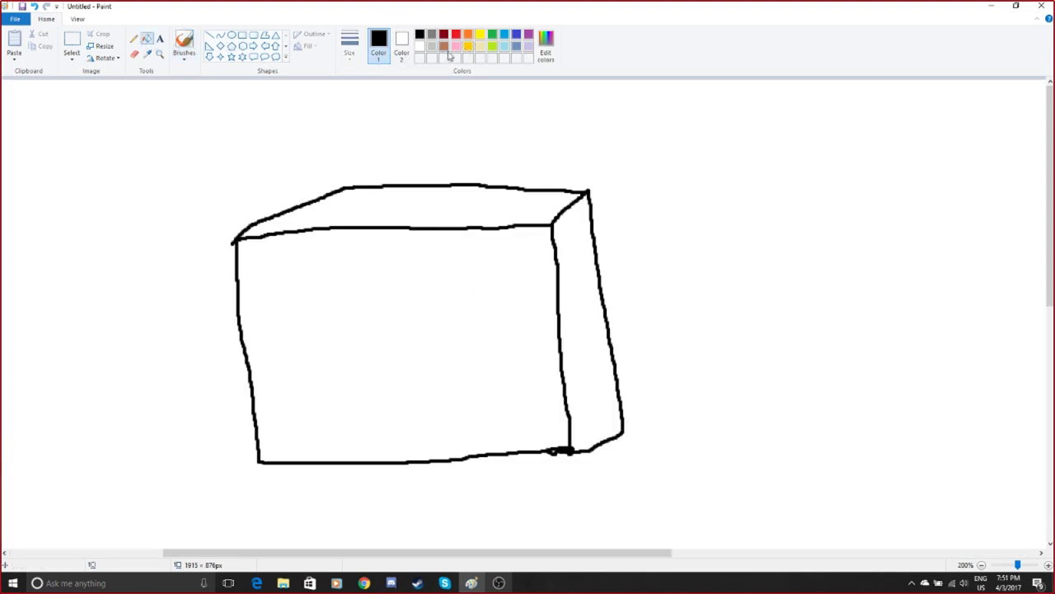
- Try mixing a peach from brown in Edit colors, then undo the accidental black fill
{"action": "left_click", "coordinate": [546, 43]}
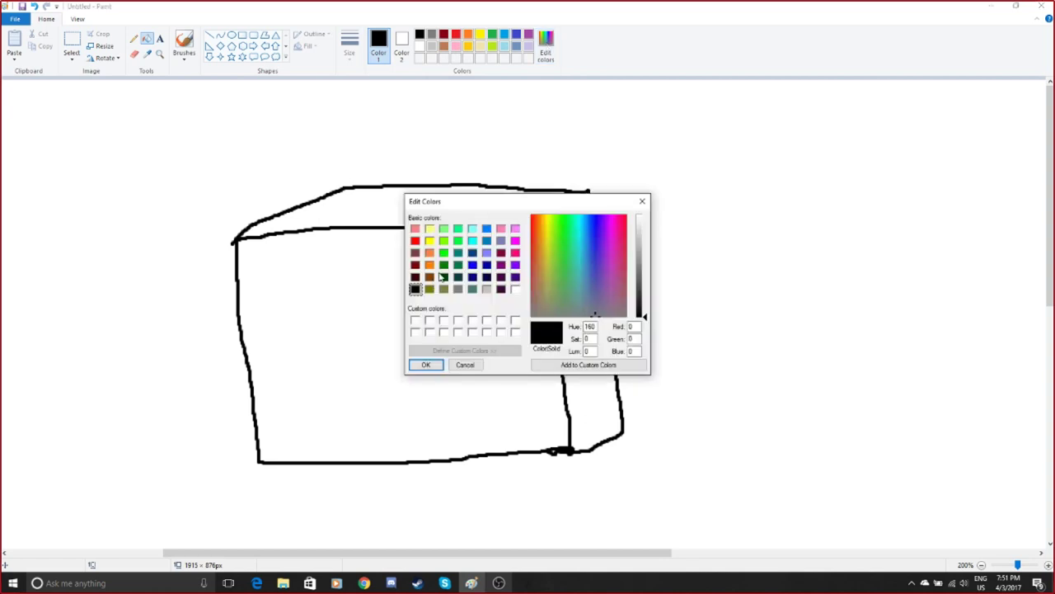
{"action": "left_click", "coordinate": [430, 277]}
{"action": "left_click", "coordinate": [646, 246]}
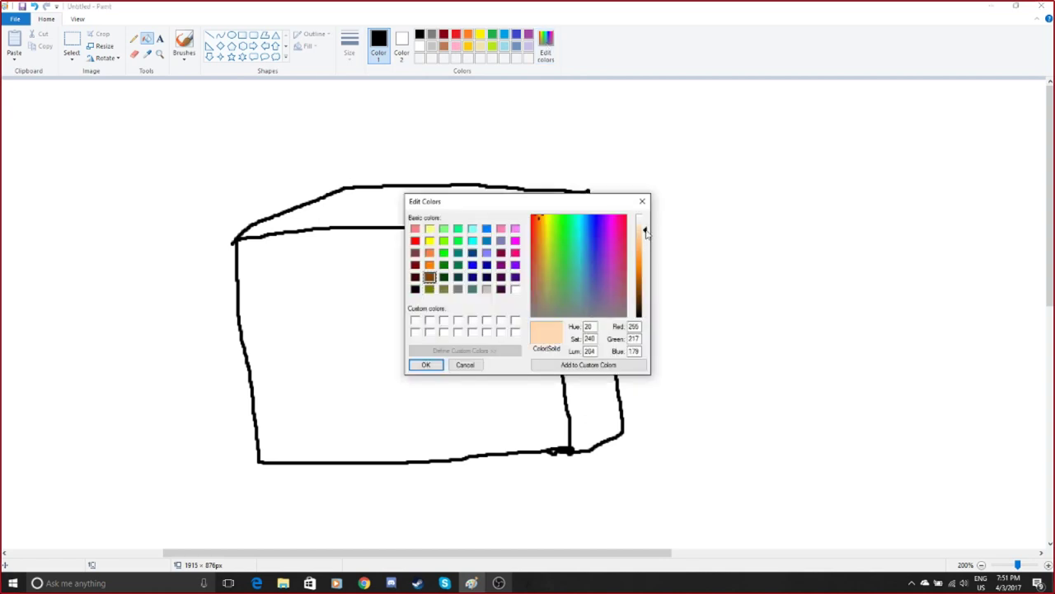
{"action": "left_click", "coordinate": [642, 201]}
{"action": "left_click", "coordinate": [509, 281]}
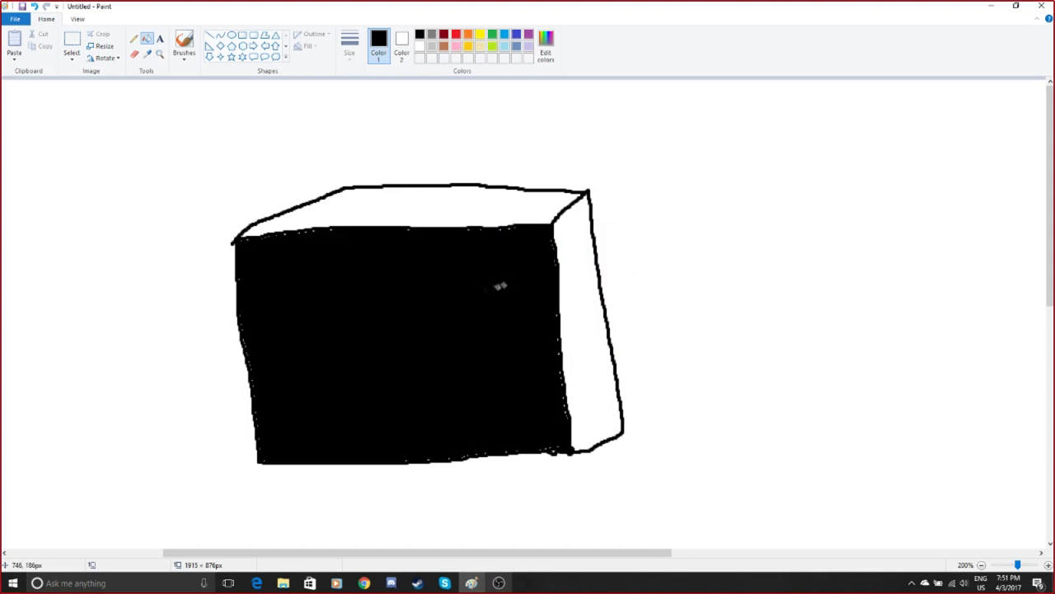
{"action": "key", "text": "ctrl+z"}
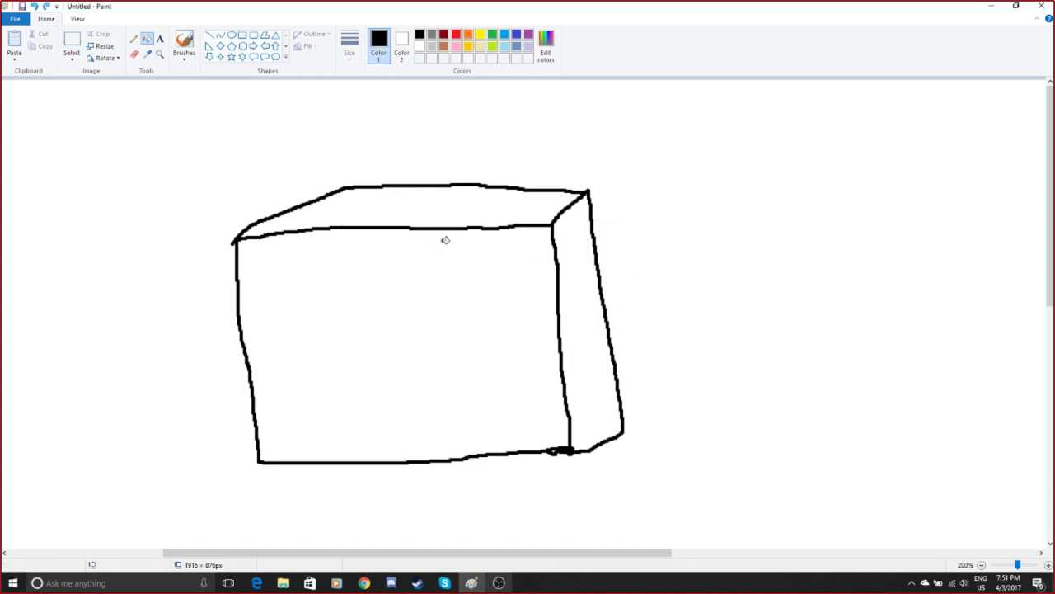
- Mix a lighter peach from brown and fill the box's front, right and top faces
{"action": "left_click", "coordinate": [546, 45]}
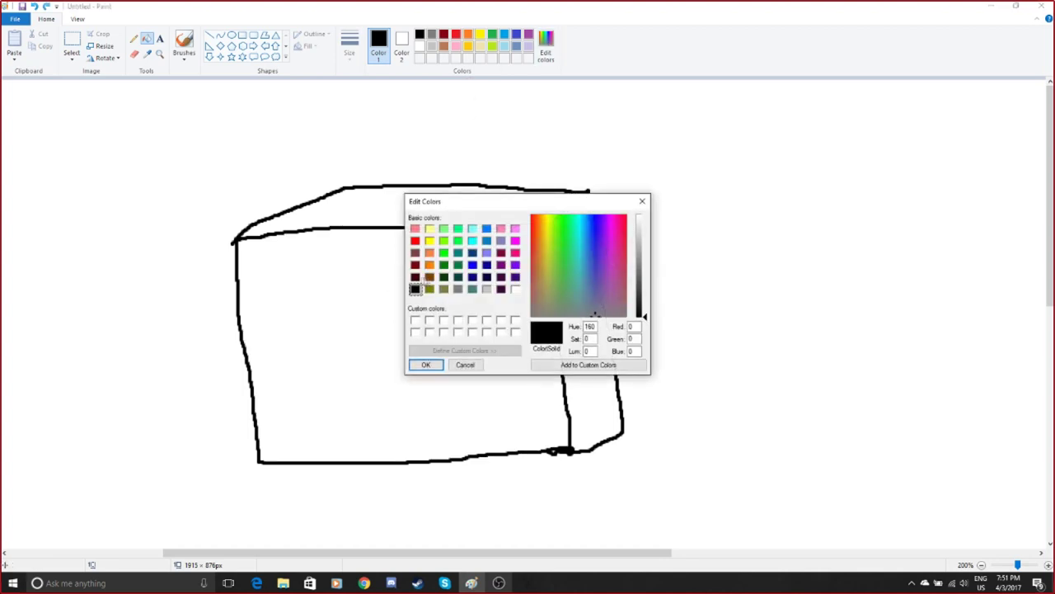
{"action": "left_click", "coordinate": [429, 277]}
{"action": "left_click_drag", "start_coordinate": [644, 293], "coordinate": [644, 236]}
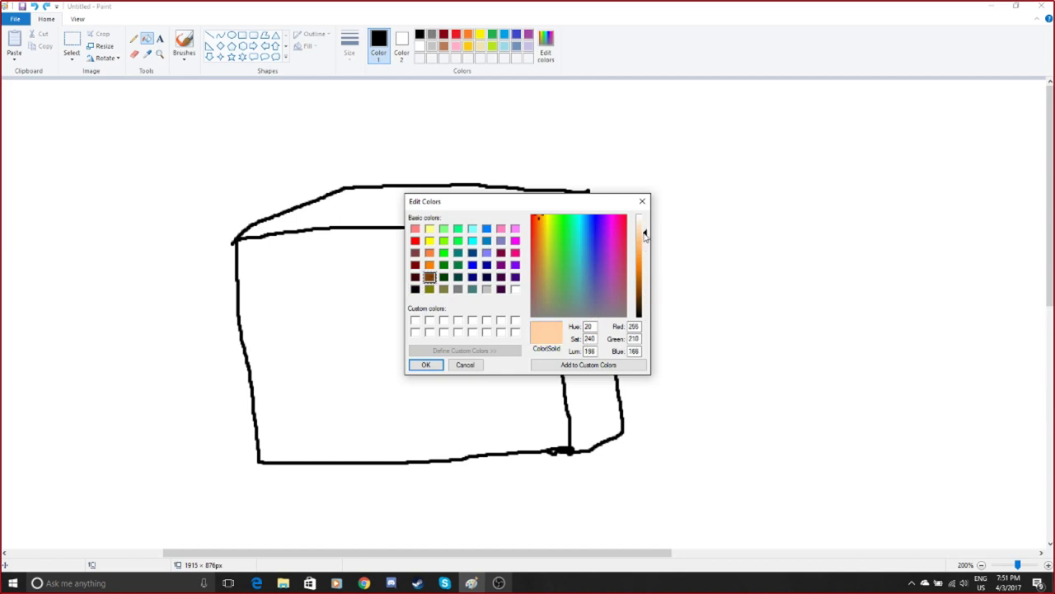
{"action": "left_click", "coordinate": [426, 365]}
{"action": "left_click", "coordinate": [438, 330]}
{"action": "left_click", "coordinate": [582, 285]}
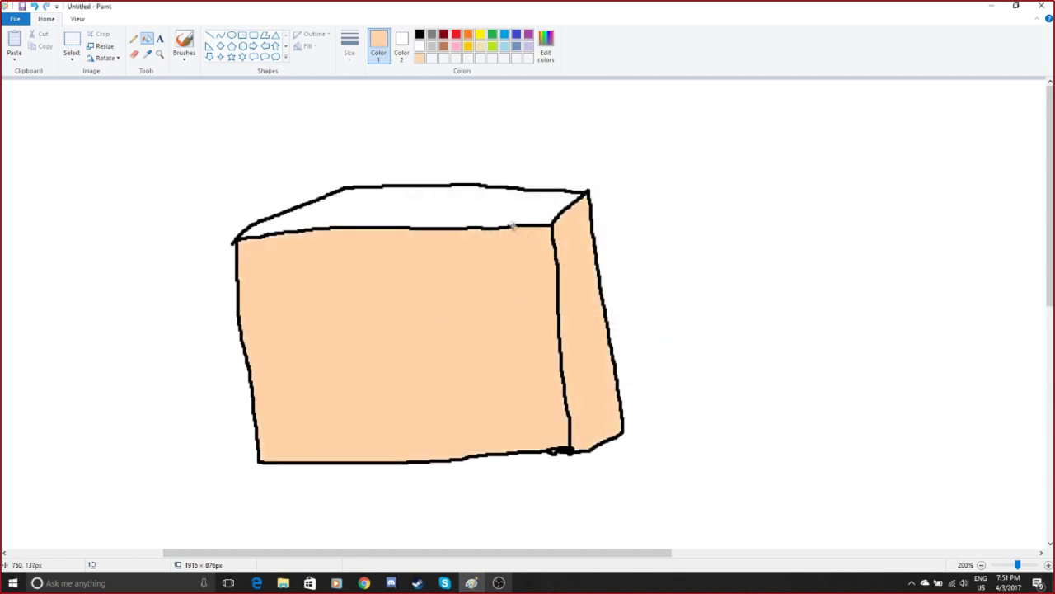
{"action": "left_click", "coordinate": [493, 208]}
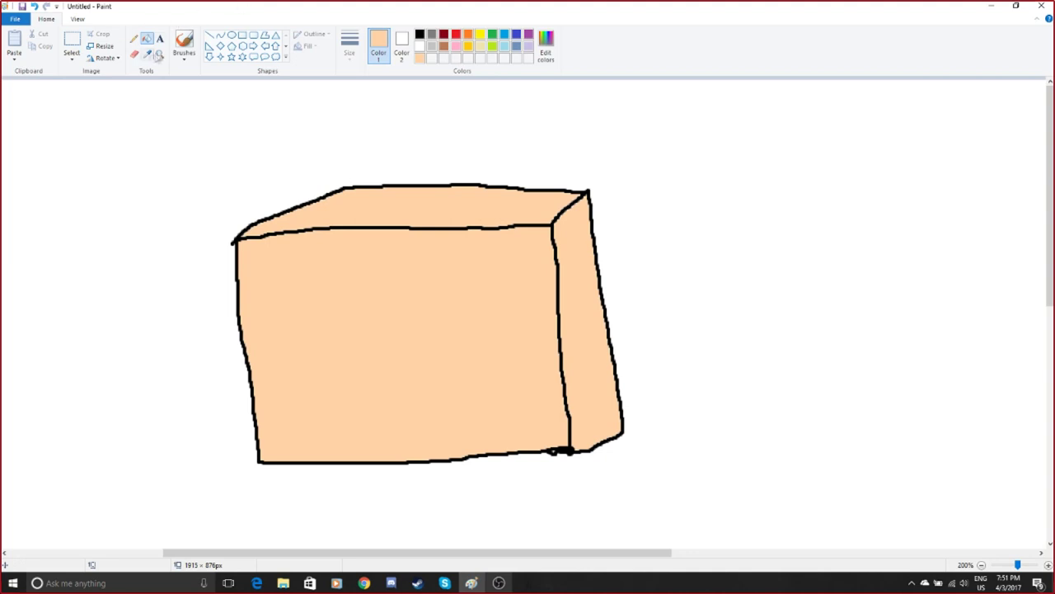
{"action": "left_click", "coordinate": [184, 43]}
- In black, brush curved lines under both eyes, small side marks, and a nose between the eyes
{"action": "left_click", "coordinate": [420, 35]}
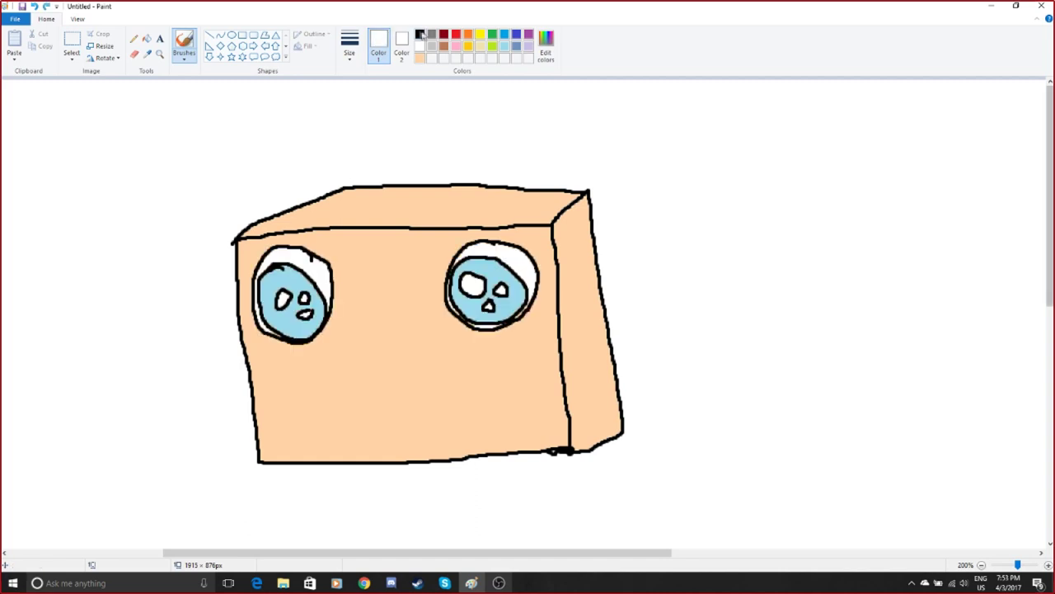
{"action": "left_click", "coordinate": [420, 34]}
{"action": "mouse_move", "coordinate": [267, 343]}
{"action": "left_mouse_down"}
{"action": "mouse_move", "coordinate": [317, 349]}
{"action": "mouse_move", "coordinate": [333, 332]}
{"action": "left_mouse_up"}
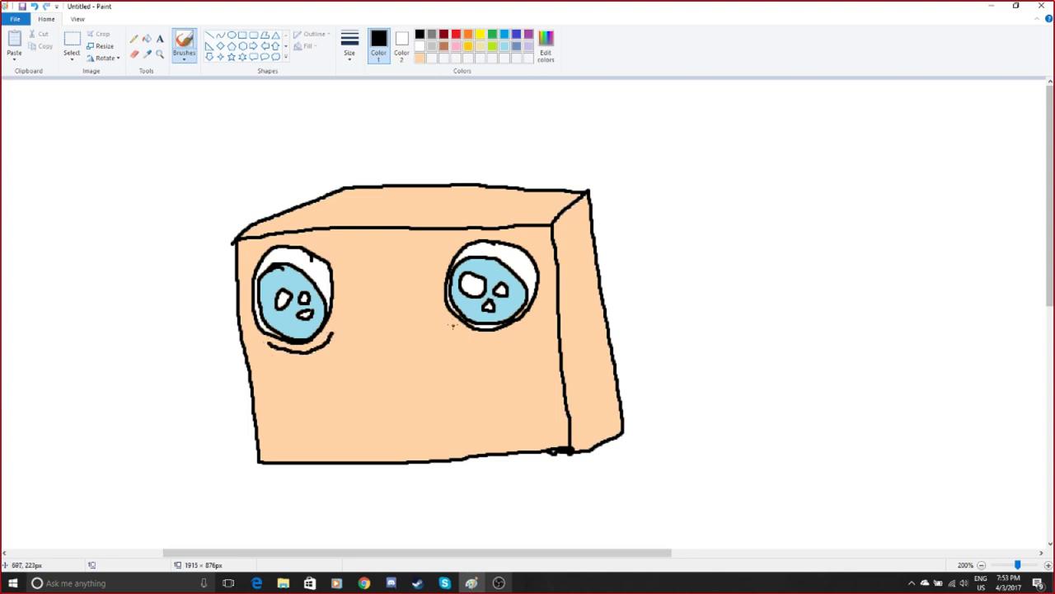
{"action": "mouse_move", "coordinate": [451, 326]}
{"action": "left_mouse_down"}
{"action": "mouse_move", "coordinate": [488, 340]}
{"action": "mouse_move", "coordinate": [535, 315]}
{"action": "left_mouse_up"}
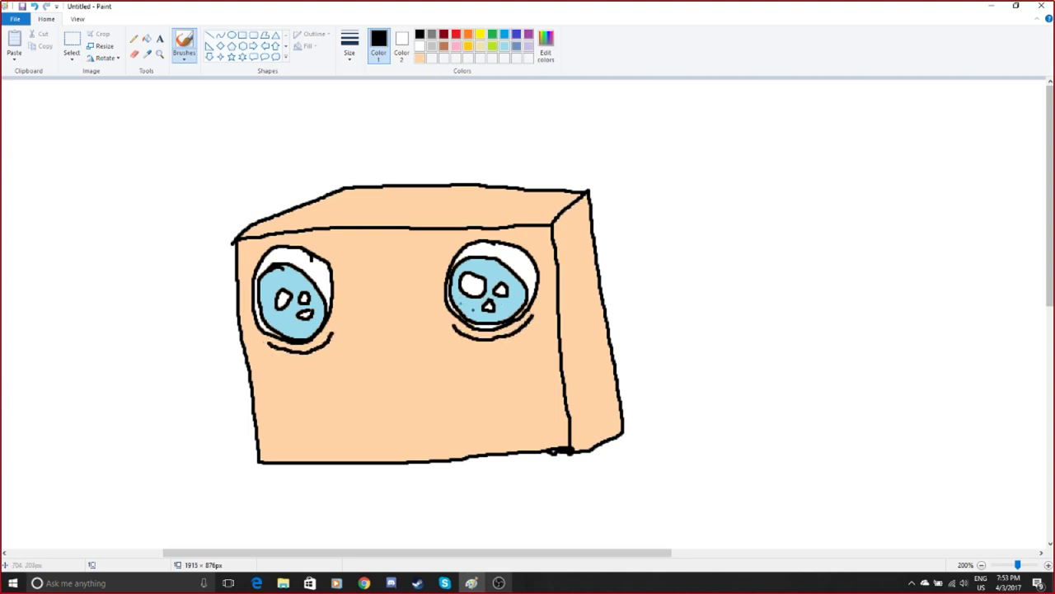
{"action": "left_click_drag", "start_coordinate": [547, 265], "coordinate": [547, 278]}
{"action": "left_click_drag", "start_coordinate": [251, 326], "coordinate": [252, 334]}
{"action": "mouse_move", "coordinate": [375, 270]}
{"action": "left_mouse_down"}
{"action": "mouse_move", "coordinate": [378, 328]}
{"action": "mouse_move", "coordinate": [356, 335]}
{"action": "mouse_move", "coordinate": [392, 348]}
{"action": "mouse_move", "coordinate": [379, 344]}
{"action": "left_mouse_up"}
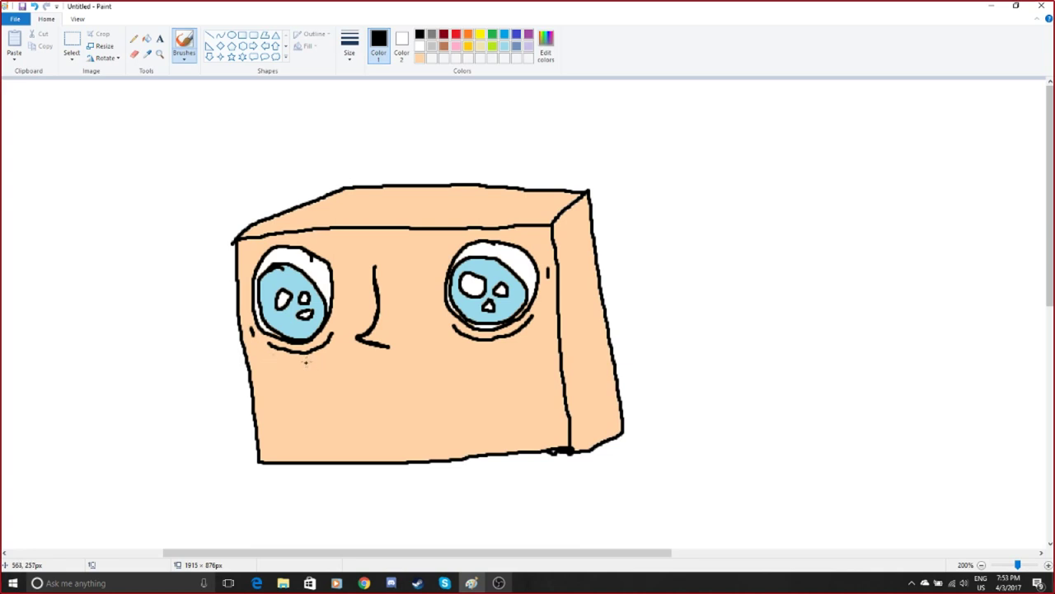
- Paint a wide black mouth below the nose, undoing a stray stroke beside it
{"action": "mouse_move", "coordinate": [306, 360]}
{"action": "left_mouse_down"}
{"action": "mouse_move", "coordinate": [336, 361]}
{"action": "mouse_move", "coordinate": [390, 433]}
{"action": "mouse_move", "coordinate": [429, 423]}
{"action": "mouse_move", "coordinate": [443, 389]}
{"action": "left_mouse_up"}
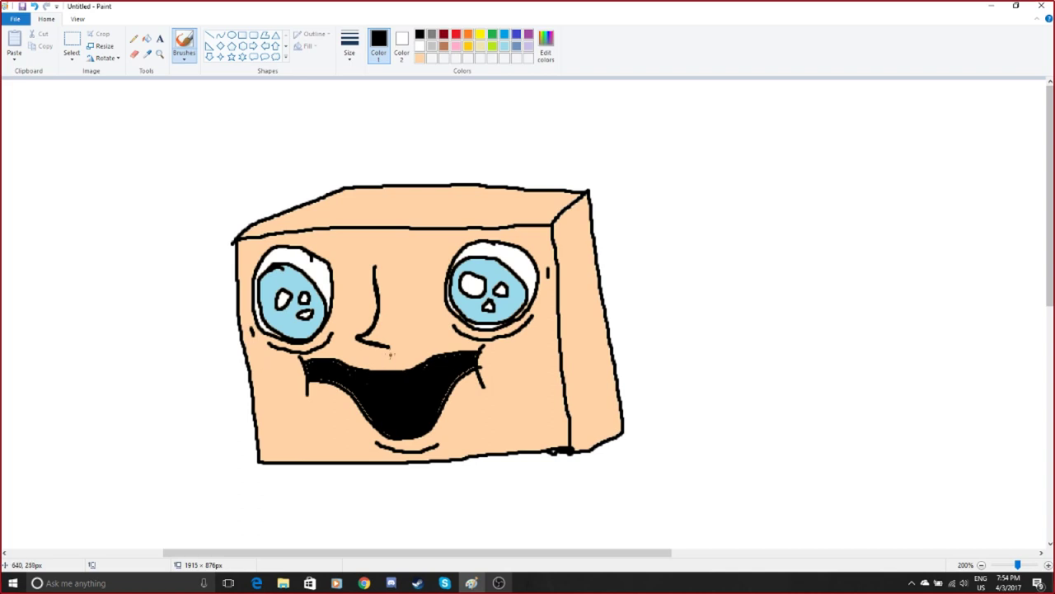
{"action": "left_click_drag", "start_coordinate": [369, 364], "coordinate": [404, 363]}
{"action": "left_click_drag", "start_coordinate": [347, 400], "coordinate": [354, 412]}
{"action": "key", "text": "ctrl+z"}
- Paint white jagged teeth inside the mouth and along its right side
{"action": "left_click", "coordinate": [418, 46]}
{"action": "left_click_drag", "start_coordinate": [361, 371], "coordinate": [364, 375]}
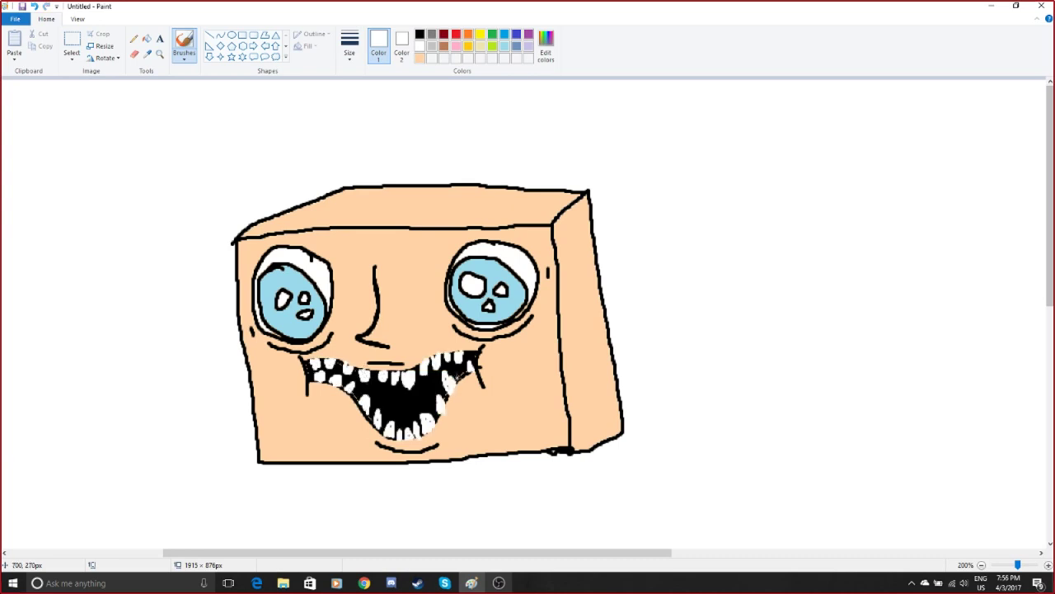
{"action": "left_click_drag", "start_coordinate": [453, 384], "coordinate": [475, 358]}
- In black, draw spiky hair strands over the head and the shirt body's lower edge
{"action": "left_click", "coordinate": [420, 34]}
{"action": "mouse_move", "coordinate": [333, 238]}
{"action": "left_mouse_down"}
{"action": "mouse_move", "coordinate": [315, 287]}
{"action": "mouse_move", "coordinate": [322, 324]}
{"action": "mouse_move", "coordinate": [379, 346]}
{"action": "left_mouse_up"}
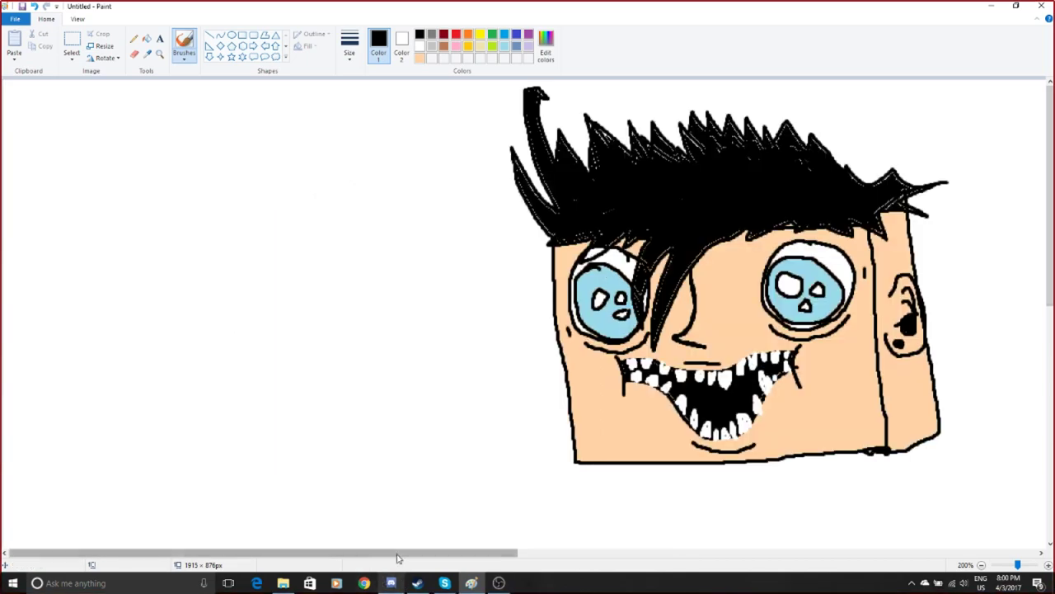
{"action": "mouse_move", "coordinate": [397, 553]}
{"action": "left_mouse_down"}
{"action": "mouse_move", "coordinate": [581, 536]}
{"action": "mouse_move", "coordinate": [519, 534]}
{"action": "left_mouse_up"}
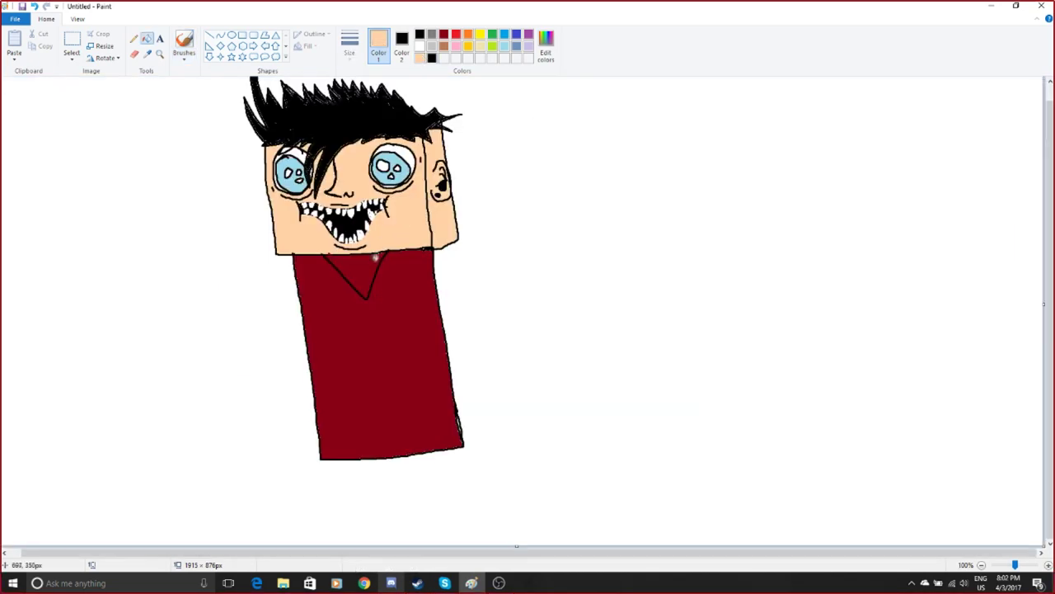
- Fill the V neckline with skin colour and outline its left side in black
{"action": "left_click", "coordinate": [377, 261]}
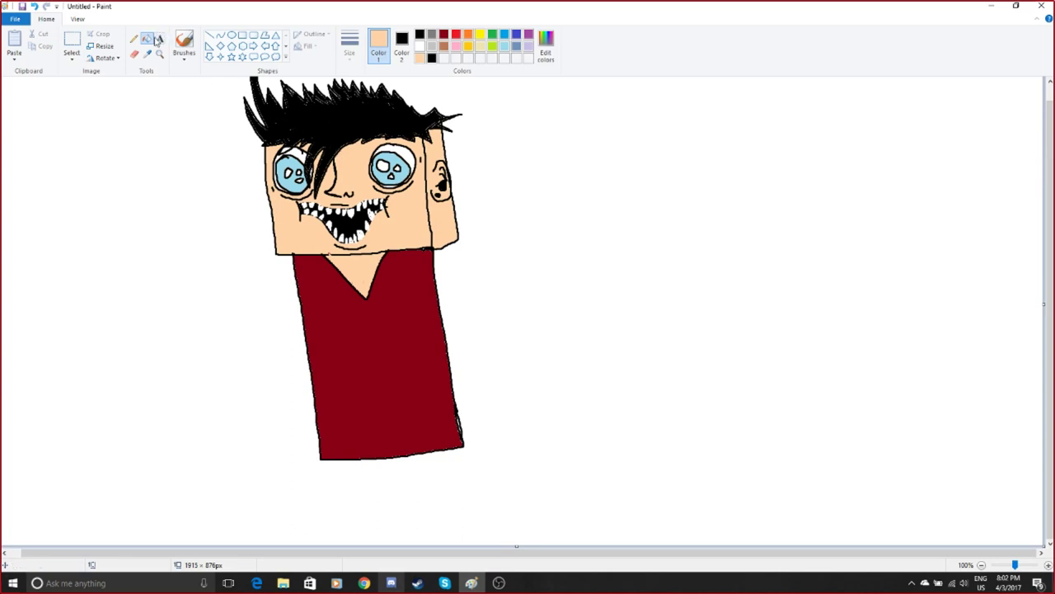
{"action": "left_click", "coordinate": [184, 43]}
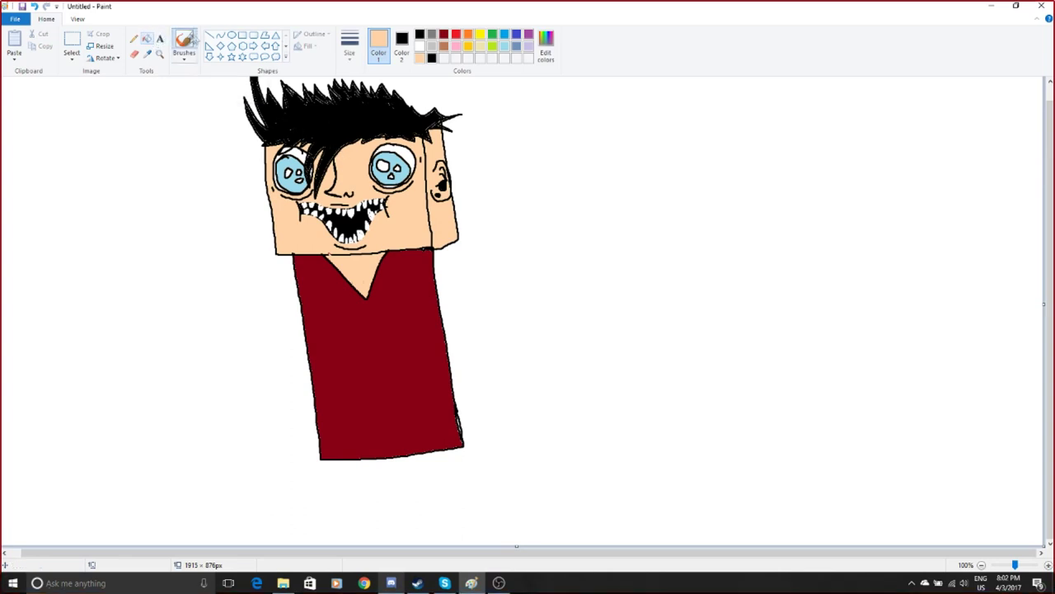
{"action": "left_click", "coordinate": [430, 58]}
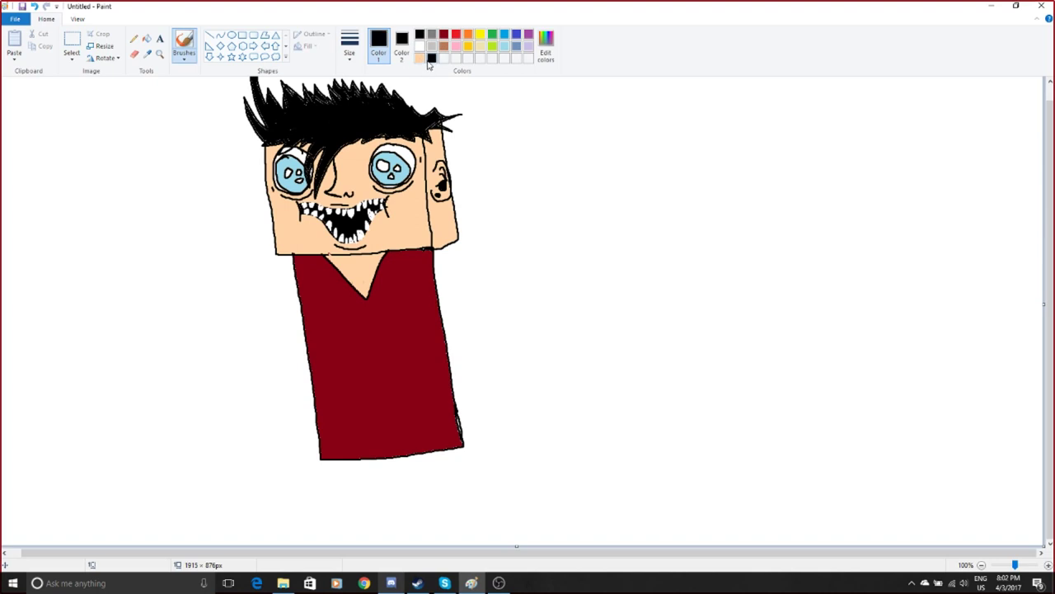
{"action": "mouse_move", "coordinate": [317, 256]}
{"action": "left_mouse_down"}
{"action": "mouse_move", "coordinate": [371, 307]}
{"action": "mouse_move", "coordinate": [397, 246]}
{"action": "left_mouse_up"}
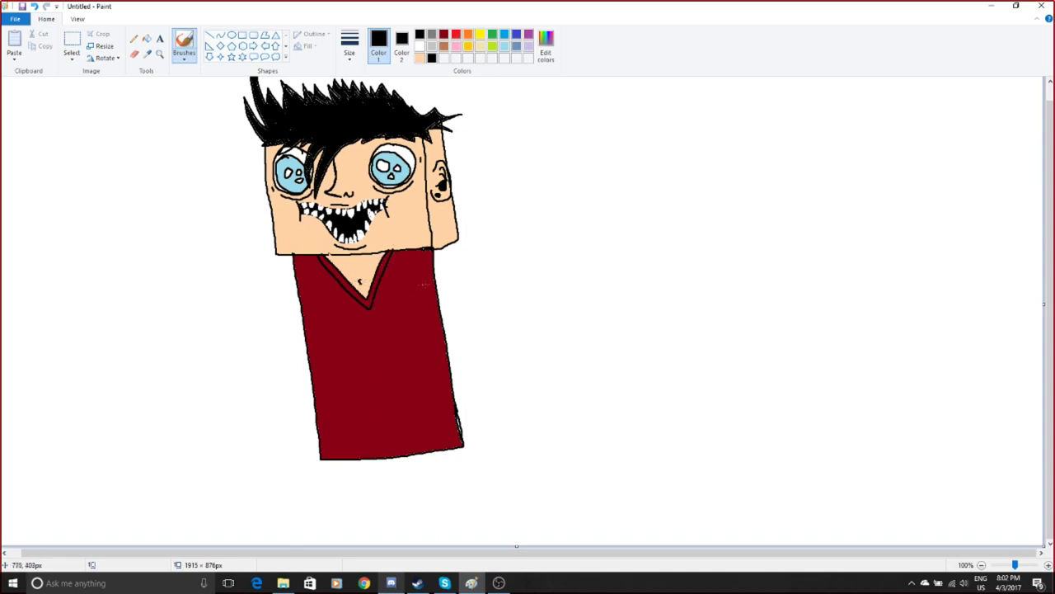
- Undo and redo the thin pencil chest-hair scribble in the neckline, returning to the black brush
{"action": "key", "text": "ctrl+z"}
{"action": "left_click", "coordinate": [134, 38]}
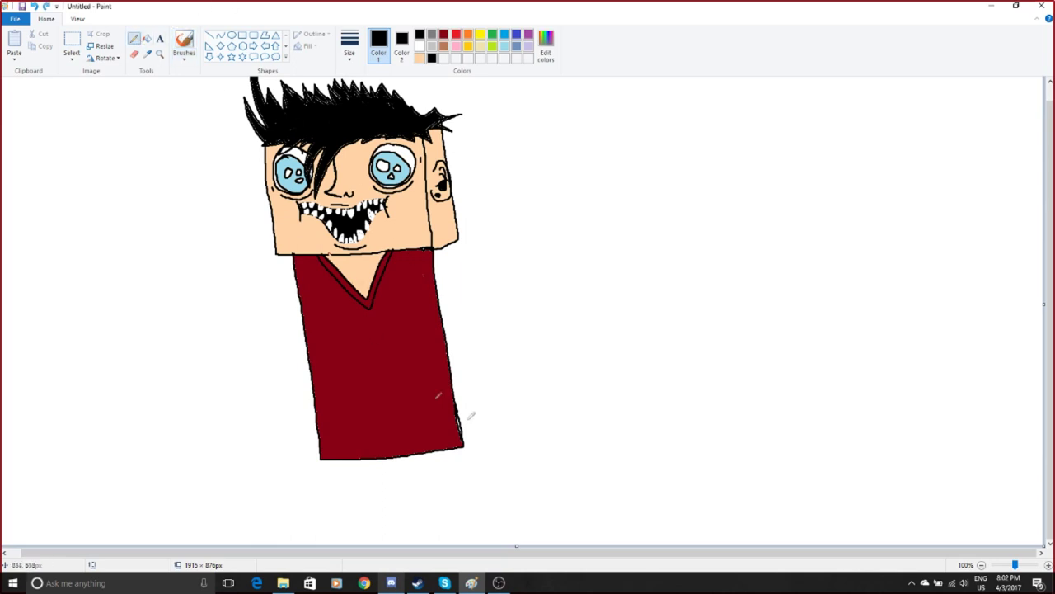
{"action": "key", "text": "ctrl+y"}
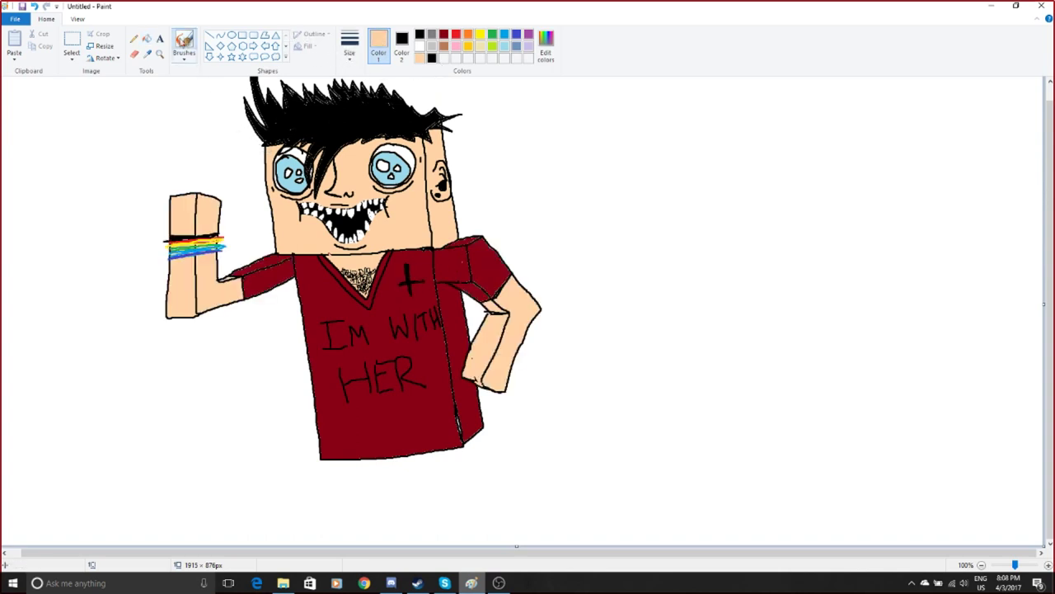
{"action": "left_click", "coordinate": [184, 46]}
{"action": "left_click", "coordinate": [419, 35]}
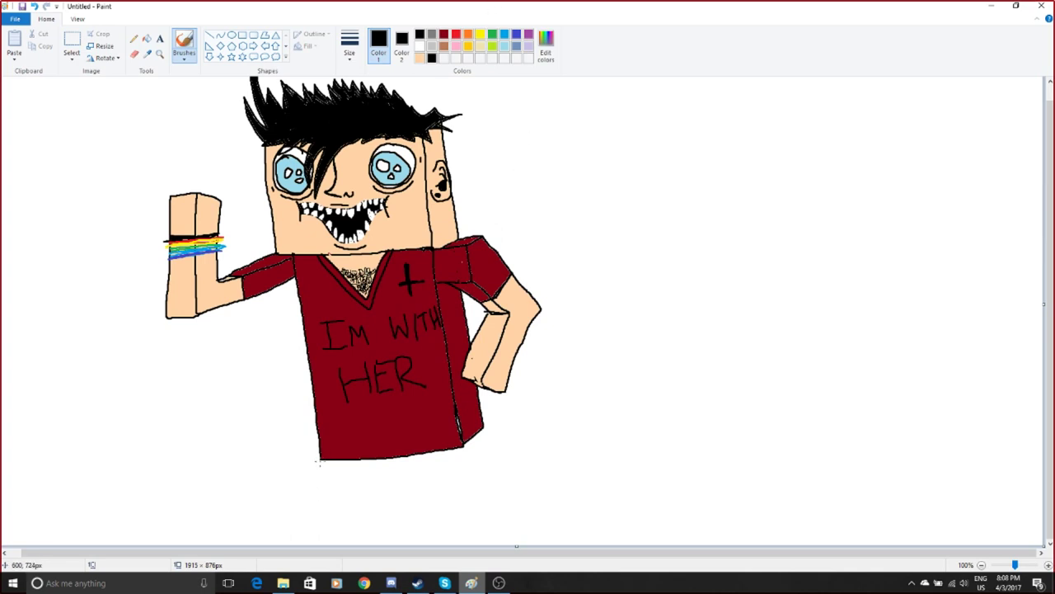
- Brush the left and right leg outlines below the shirt down to the canvas bottom
{"action": "left_click_drag", "start_coordinate": [315, 463], "coordinate": [249, 518]}
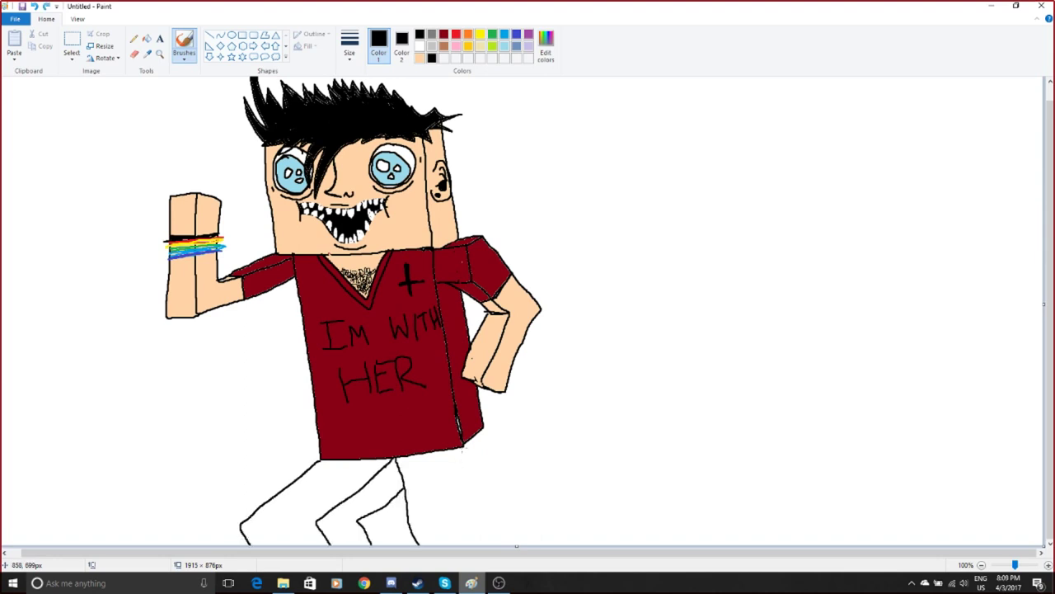
{"action": "left_click_drag", "start_coordinate": [467, 466], "coordinate": [476, 515]}
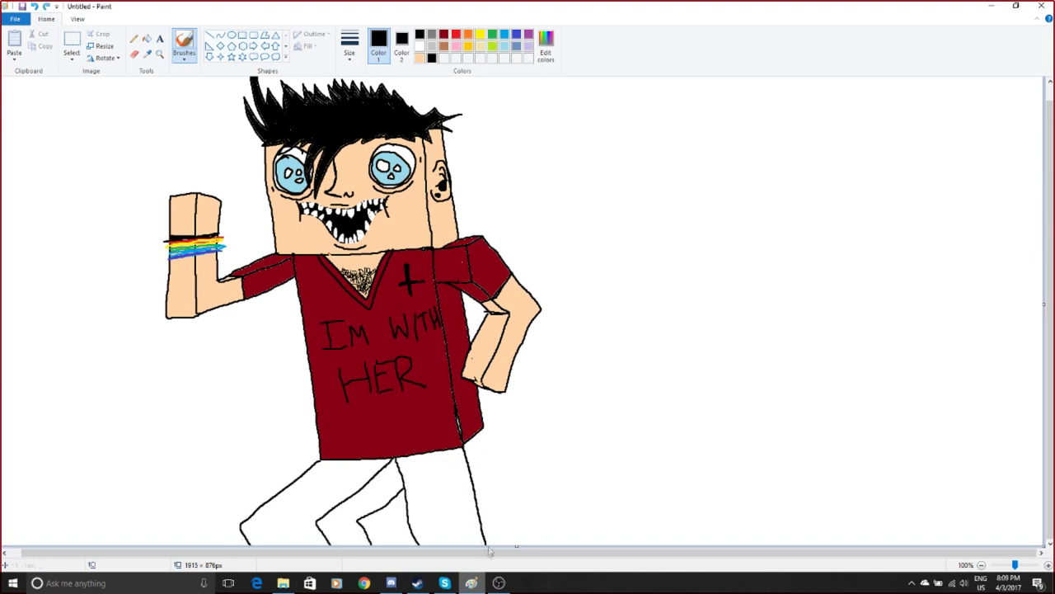
{"action": "left_click_drag", "start_coordinate": [486, 427], "coordinate": [517, 544]}
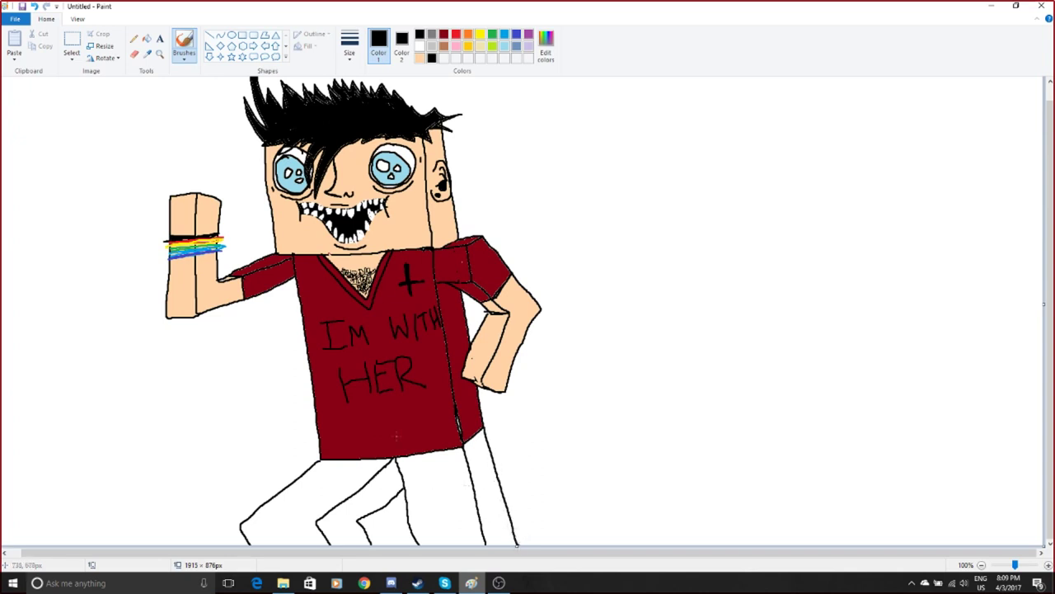
- Fill both legs dark grey with the bucket
{"action": "left_click", "coordinate": [431, 34]}
{"action": "left_click", "coordinate": [147, 39]}
{"action": "left_click", "coordinate": [318, 486]}
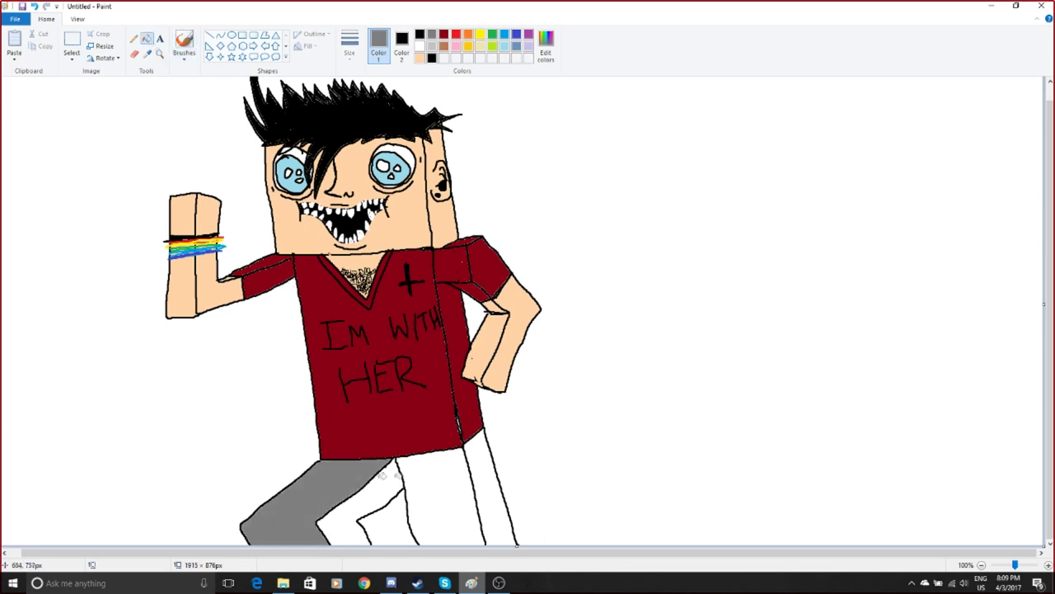
{"action": "left_click", "coordinate": [423, 462]}
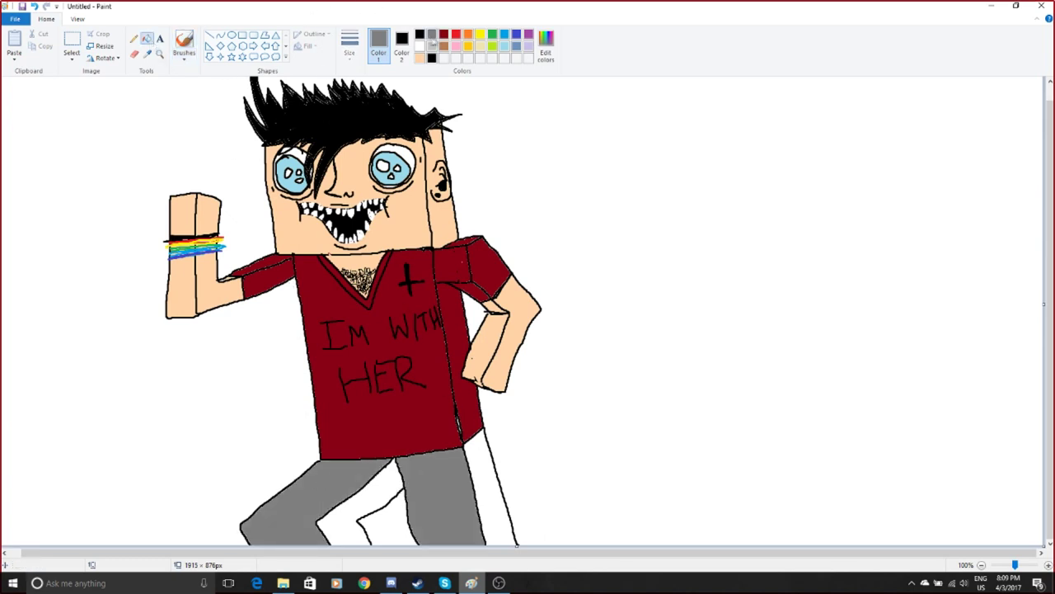
{"action": "left_click", "coordinate": [543, 43]}
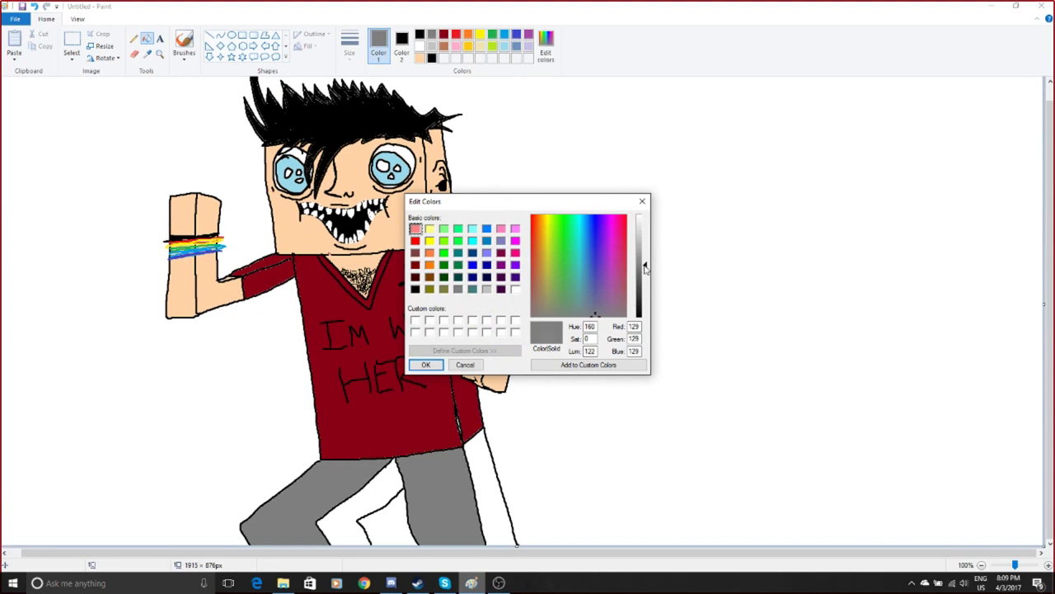
- Darken the grey and fill the gap between the legs and the right leg strip
{"action": "left_click_drag", "start_coordinate": [646, 279], "coordinate": [647, 290]}
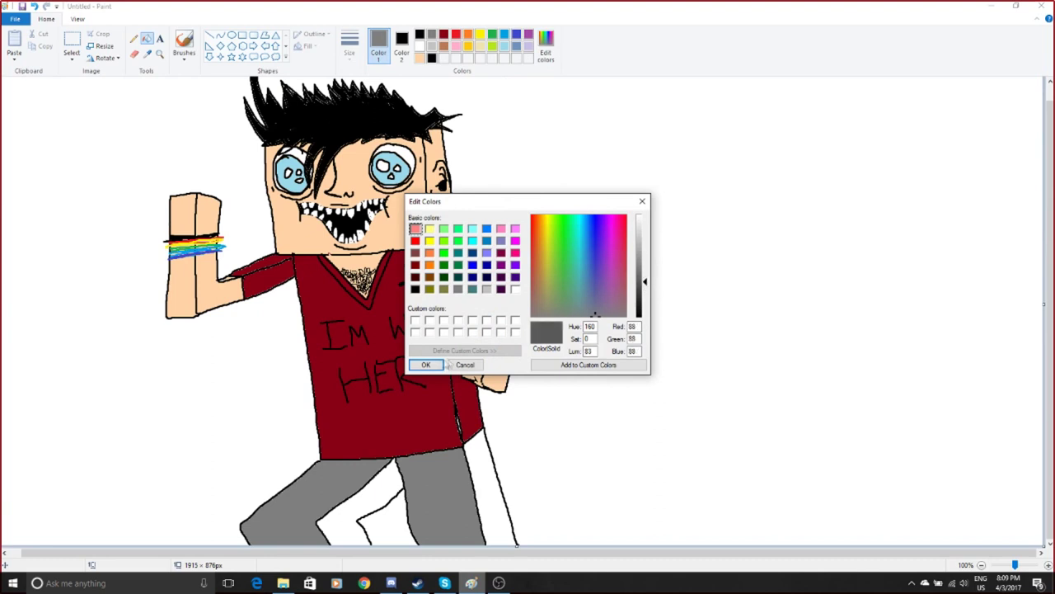
{"action": "left_click", "coordinate": [426, 365]}
{"action": "left_click", "coordinate": [367, 525]}
{"action": "left_click", "coordinate": [513, 476]}
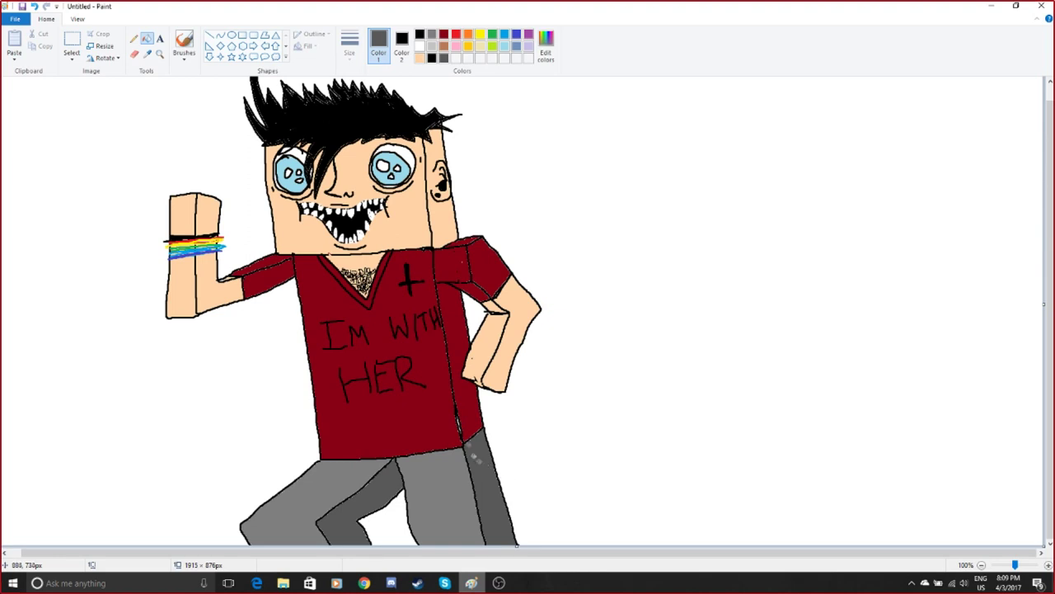
- Darken the red and fill the shirt's right side panel and right shoulder sleeve with it
{"action": "left_click", "coordinate": [446, 36]}
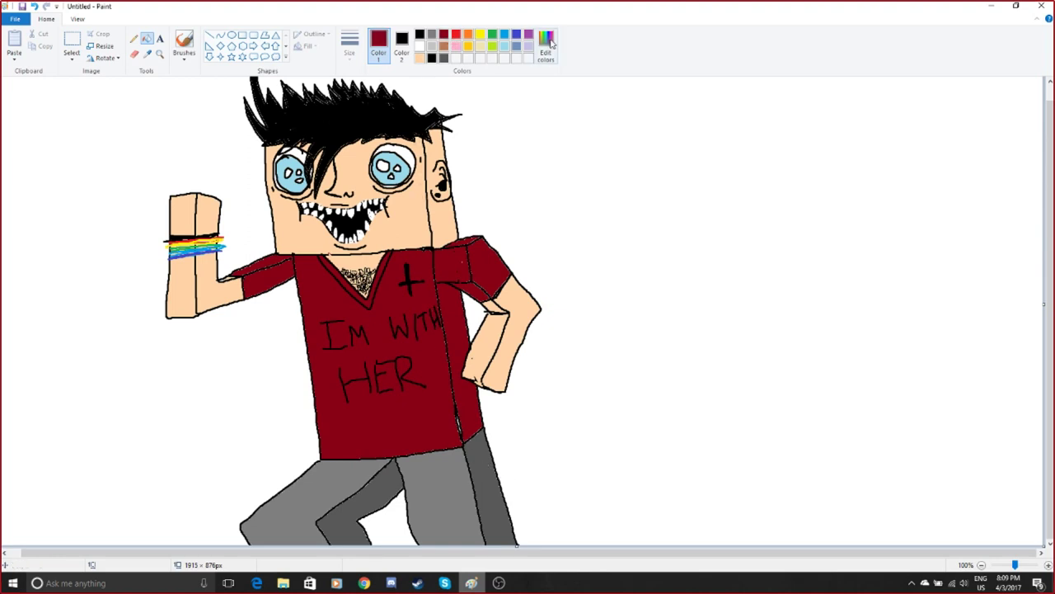
{"action": "left_click", "coordinate": [551, 43]}
{"action": "left_click_drag", "start_coordinate": [631, 290], "coordinate": [632, 307]}
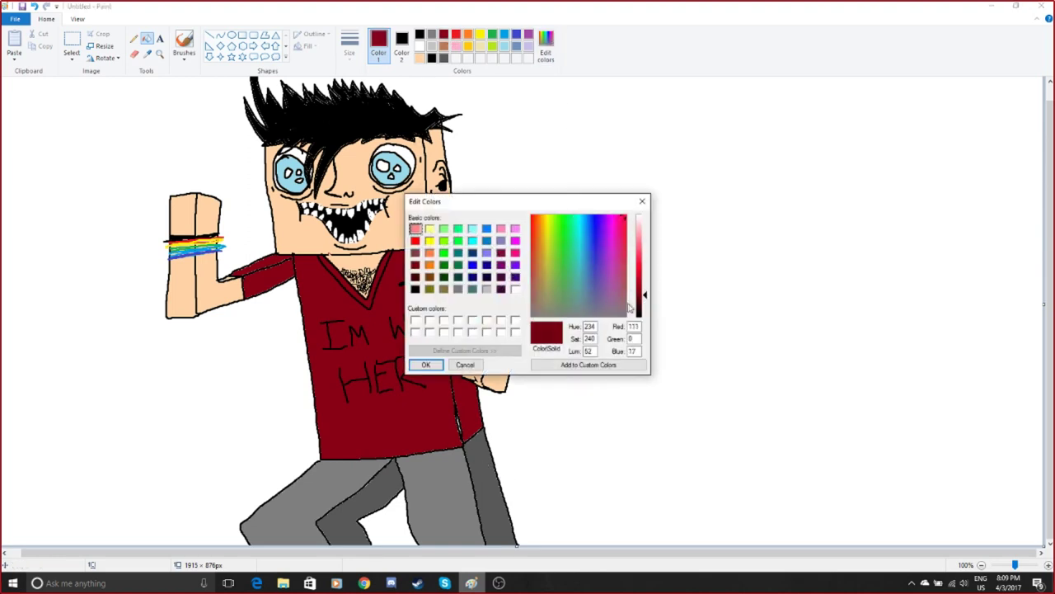
{"action": "left_click", "coordinate": [435, 364]}
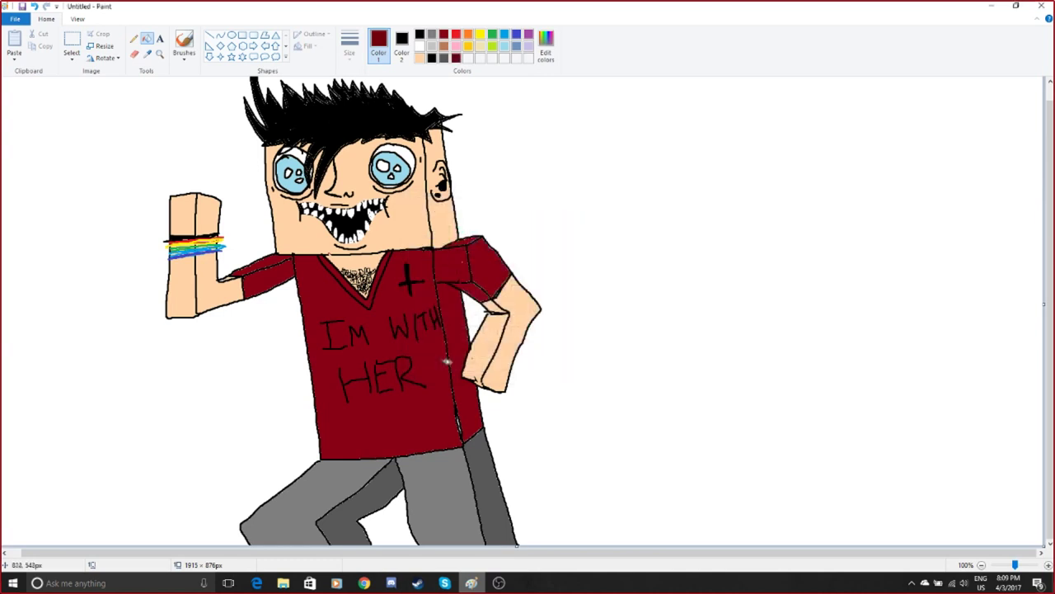
{"action": "left_click", "coordinate": [456, 343]}
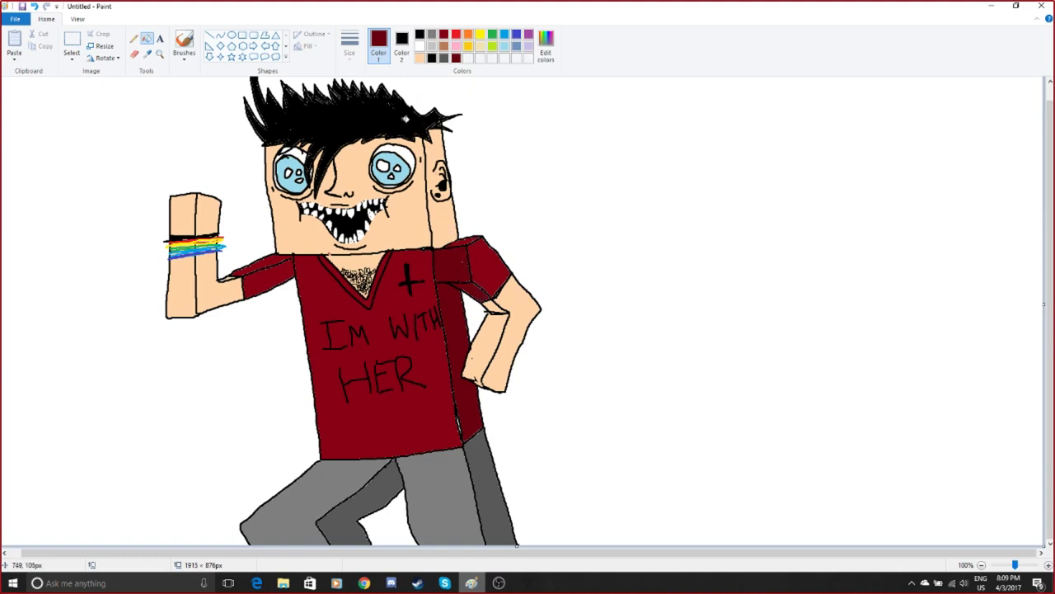
{"action": "key", "text": "ctrl+z"}
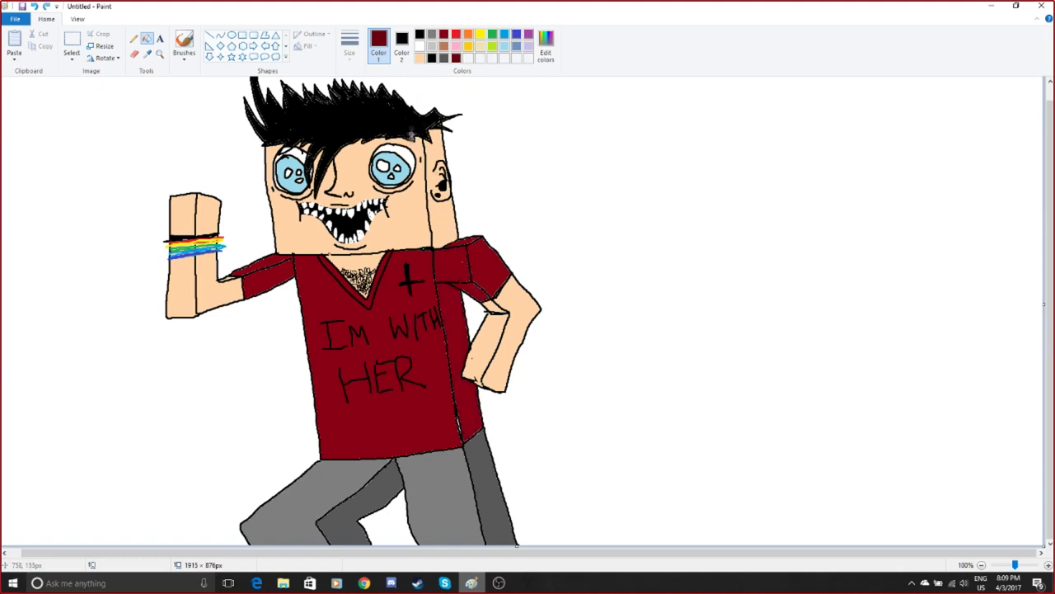
{"action": "left_click", "coordinate": [192, 39]}
{"action": "left_click", "coordinate": [421, 34]}
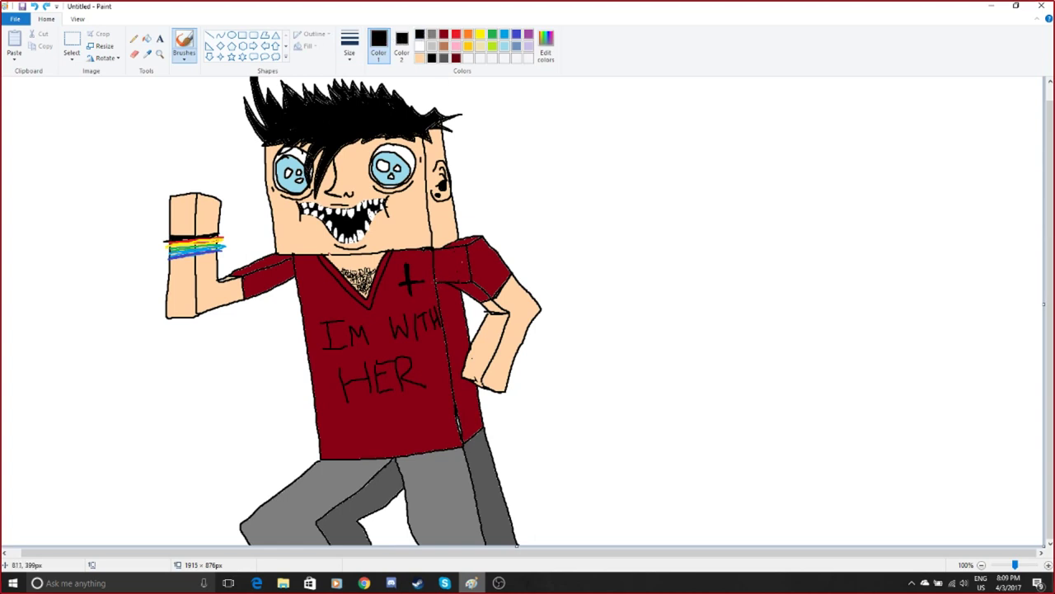
{"action": "left_click", "coordinate": [147, 39]}
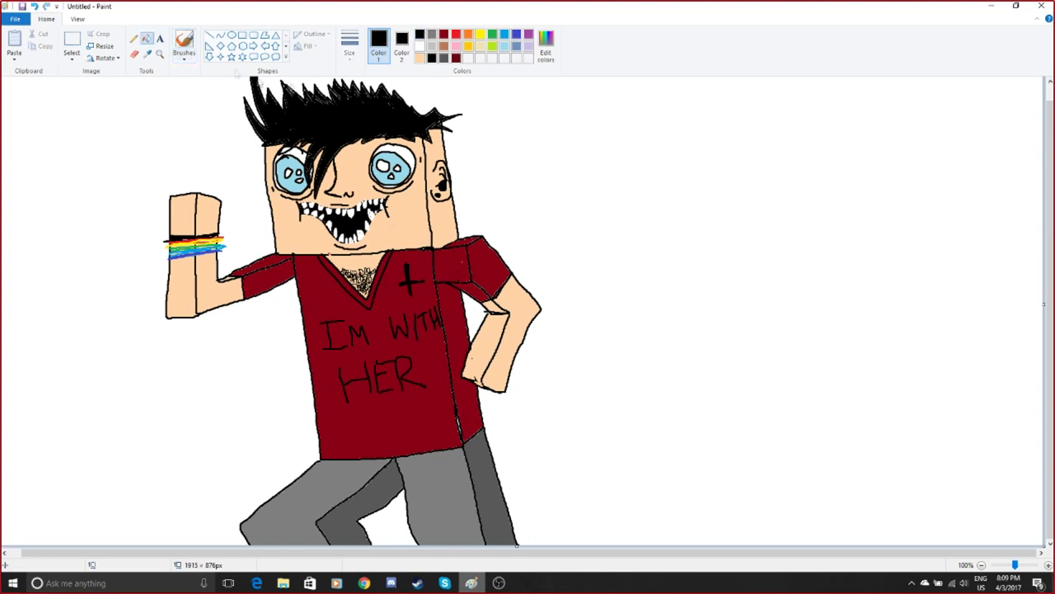
{"action": "left_click", "coordinate": [444, 34]}
{"action": "left_click", "coordinate": [470, 304]}
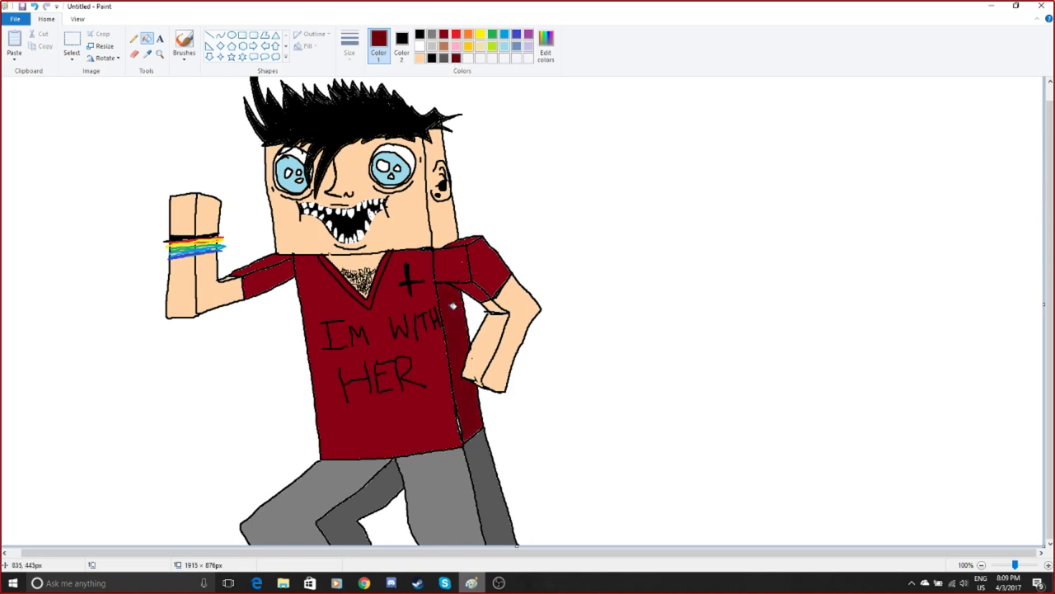
{"action": "left_click", "coordinate": [488, 267]}
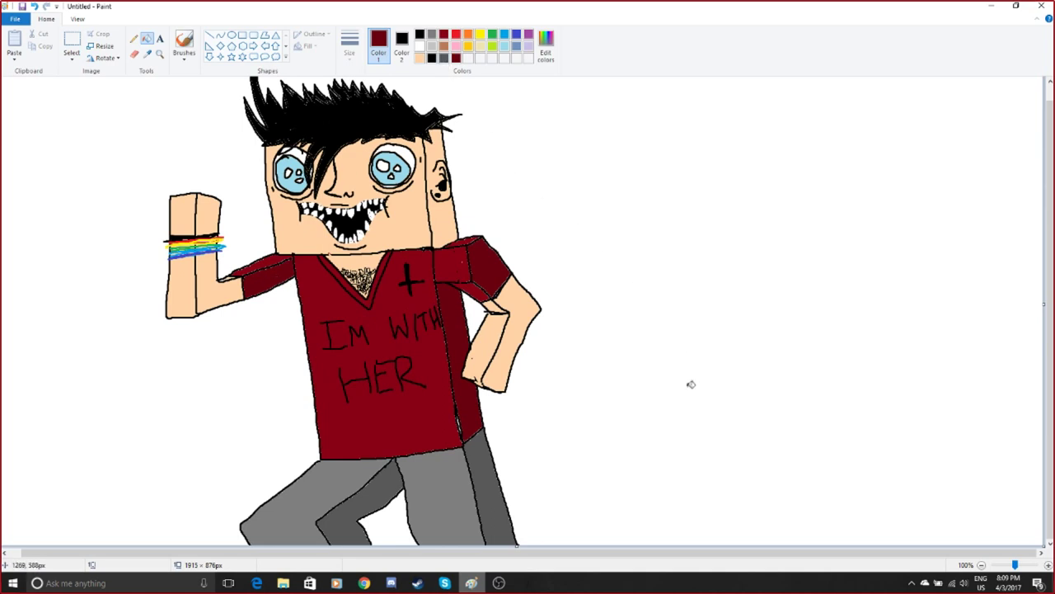
- Make the peach skin colour slightly darker in Edit colors
{"action": "left_click", "coordinate": [420, 58]}
{"action": "left_click", "coordinate": [546, 46]}
{"action": "left_click_drag", "start_coordinate": [645, 237], "coordinate": [646, 240]}
{"action": "left_click", "coordinate": [427, 364]}
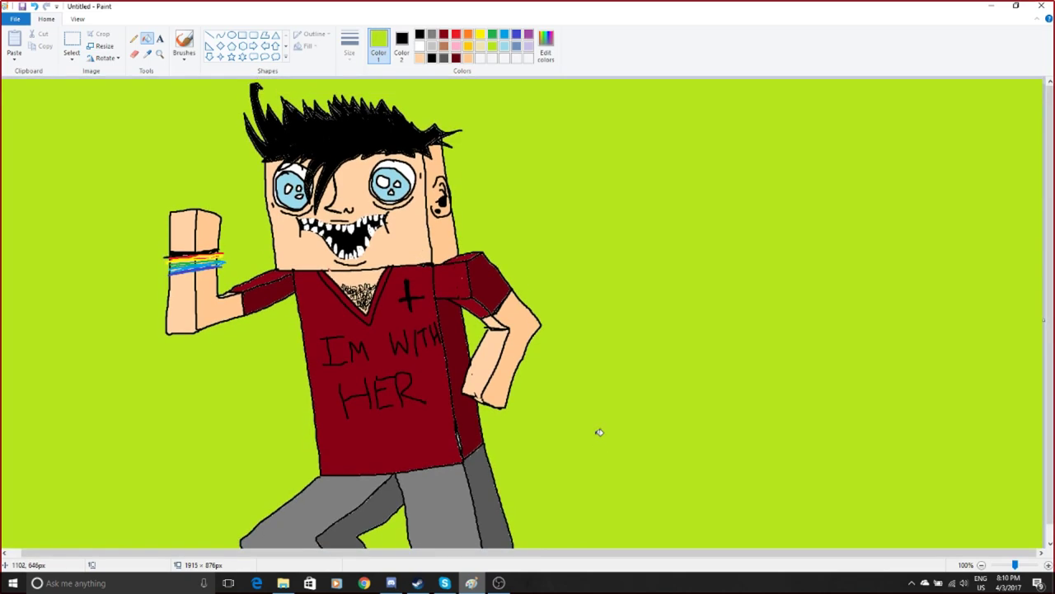
- Zoom out to view the character on the lime green background and select black for lettering
{"action": "scroll", "coordinate": [608, 518], "scroll_direction": "down", "scroll_amount": 2}
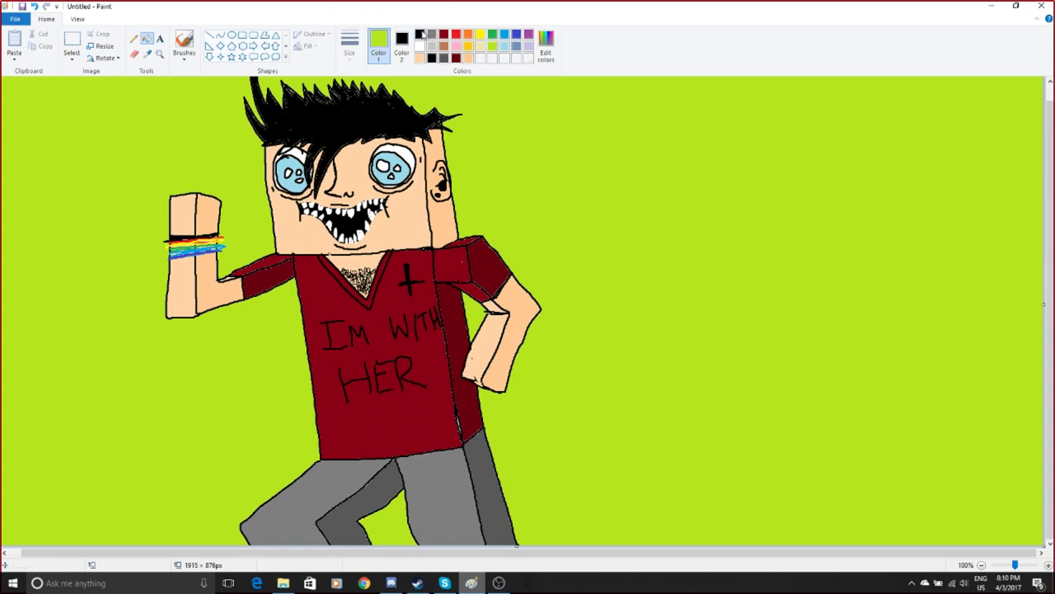
{"action": "left_click", "coordinate": [419, 34]}
- Hand-letter 'Subscribe' in black brush to the right of the character
{"action": "left_click", "coordinate": [184, 45]}
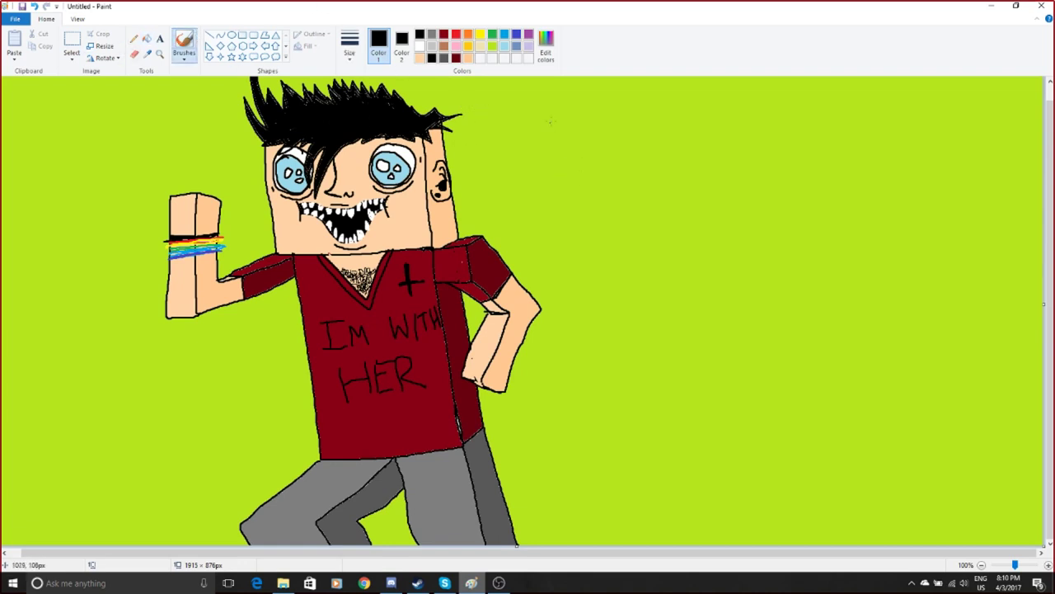
{"action": "left_click_drag", "start_coordinate": [648, 115], "coordinate": [614, 188]}
{"action": "mouse_move", "coordinate": [672, 148]}
{"action": "left_mouse_down"}
{"action": "mouse_move", "coordinate": [674, 163]}
{"action": "mouse_move", "coordinate": [693, 150]}
{"action": "left_mouse_up"}
{"action": "left_click_drag", "start_coordinate": [714, 149], "coordinate": [700, 169]}
{"action": "left_click_drag", "start_coordinate": [691, 87], "coordinate": [697, 180]}
{"action": "left_click_drag", "start_coordinate": [722, 152], "coordinate": [722, 184]}
{"action": "mouse_move", "coordinate": [763, 157]}
{"action": "left_mouse_down"}
{"action": "mouse_move", "coordinate": [750, 180]}
{"action": "mouse_move", "coordinate": [780, 153]}
{"action": "left_mouse_up"}
{"action": "left_click_drag", "start_coordinate": [785, 155], "coordinate": [785, 178]}
{"action": "mouse_move", "coordinate": [798, 124]}
{"action": "left_mouse_down"}
{"action": "mouse_move", "coordinate": [799, 180]}
{"action": "mouse_move", "coordinate": [838, 178]}
{"action": "mouse_move", "coordinate": [804, 180]}
{"action": "left_mouse_up"}
{"action": "left_click_drag", "start_coordinate": [839, 169], "coordinate": [862, 177]}
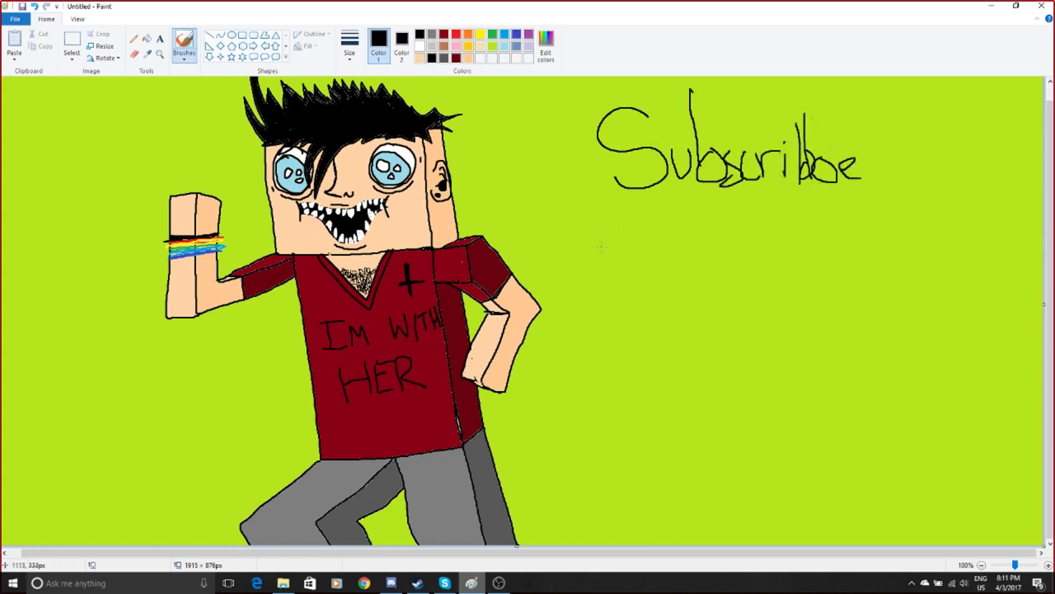
- Write 'two TCK' and 'Gayming' on the lines below 'Subscribe'
{"action": "mouse_move", "coordinate": [606, 218]}
{"action": "left_mouse_down"}
{"action": "mouse_move", "coordinate": [607, 272]}
{"action": "mouse_move", "coordinate": [625, 244]}
{"action": "left_mouse_up"}
{"action": "left_click_drag", "start_coordinate": [625, 247], "coordinate": [661, 249]}
{"action": "mouse_move", "coordinate": [684, 247]}
{"action": "left_mouse_down"}
{"action": "mouse_move", "coordinate": [670, 262]}
{"action": "mouse_move", "coordinate": [686, 247]}
{"action": "left_mouse_up"}
{"action": "mouse_move", "coordinate": [751, 222]}
{"action": "left_mouse_down"}
{"action": "mouse_move", "coordinate": [753, 269]}
{"action": "mouse_move", "coordinate": [772, 222]}
{"action": "left_mouse_up"}
{"action": "left_click_drag", "start_coordinate": [795, 229], "coordinate": [820, 263]}
{"action": "mouse_move", "coordinate": [818, 244]}
{"action": "left_mouse_down"}
{"action": "mouse_move", "coordinate": [843, 252]}
{"action": "mouse_move", "coordinate": [818, 244]}
{"action": "left_mouse_up"}
{"action": "mouse_move", "coordinate": [609, 306]}
{"action": "left_mouse_down"}
{"action": "mouse_move", "coordinate": [615, 353]}
{"action": "mouse_move", "coordinate": [645, 364]}
{"action": "left_mouse_up"}
{"action": "left_click_drag", "start_coordinate": [638, 337], "coordinate": [653, 381]}
{"action": "mouse_move", "coordinate": [668, 361]}
{"action": "left_mouse_down"}
{"action": "mouse_move", "coordinate": [710, 338]}
{"action": "mouse_move", "coordinate": [719, 363]}
{"action": "left_mouse_up"}
{"action": "left_click_drag", "start_coordinate": [732, 377], "coordinate": [749, 376]}
- Draw a spiky starburst outline enclosing the text
{"action": "left_click_drag", "start_coordinate": [767, 341], "coordinate": [752, 384]}
{"action": "mouse_move", "coordinate": [544, 418]}
{"action": "left_mouse_down"}
{"action": "mouse_move", "coordinate": [678, 407]}
{"action": "mouse_move", "coordinate": [895, 295]}
{"action": "mouse_move", "coordinate": [915, 80]}
{"action": "mouse_move", "coordinate": [697, 81]}
{"action": "left_mouse_up"}
{"action": "left_click_drag", "start_coordinate": [583, 83], "coordinate": [528, 435]}
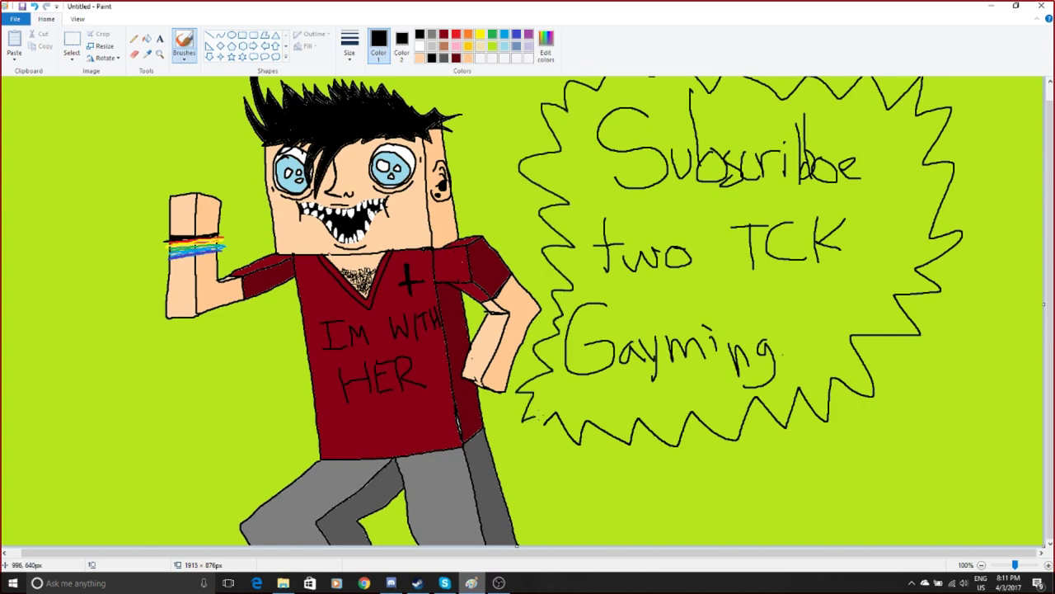
- Fill the starburst yellow
{"action": "left_click", "coordinate": [146, 39]}
{"action": "left_click", "coordinate": [480, 34]}
{"action": "left_click", "coordinate": [585, 173]}
{"action": "left_click", "coordinate": [715, 168]}
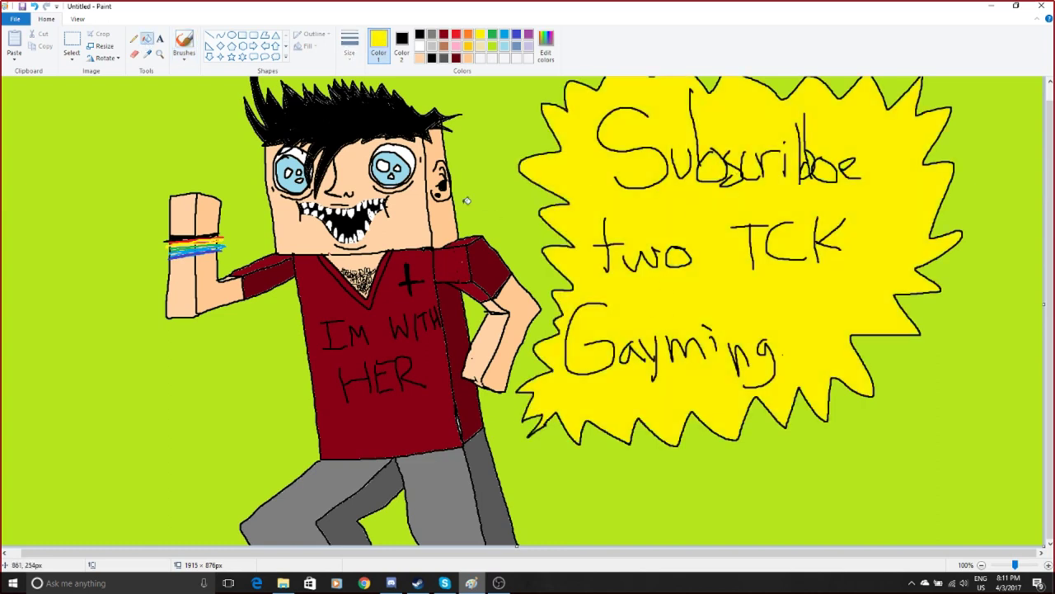
- Zoom out to 50% to see the whole picture
{"action": "scroll", "coordinate": [498, 234], "scroll_direction": "up", "scroll_amount": 1}
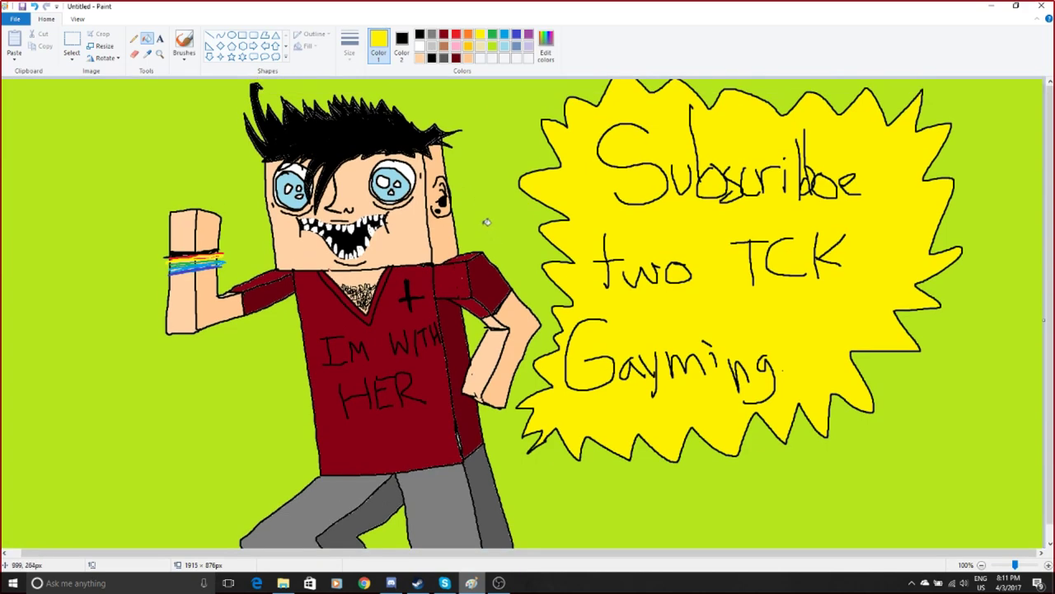
{"action": "scroll", "coordinate": [468, 210], "scroll_direction": "down", "scroll_amount": 1}
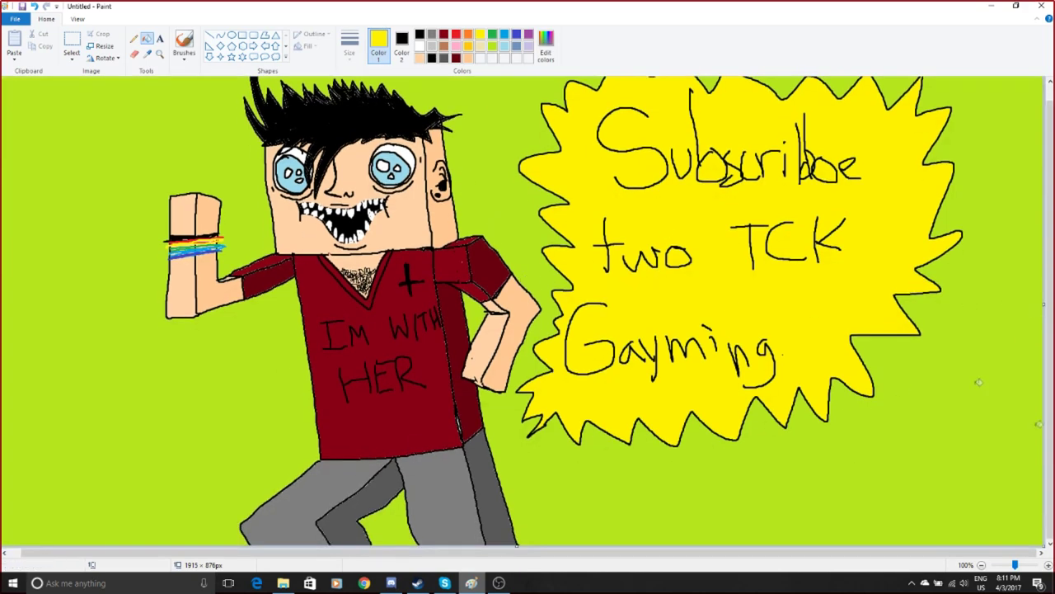
{"action": "left_click", "coordinate": [982, 565]}
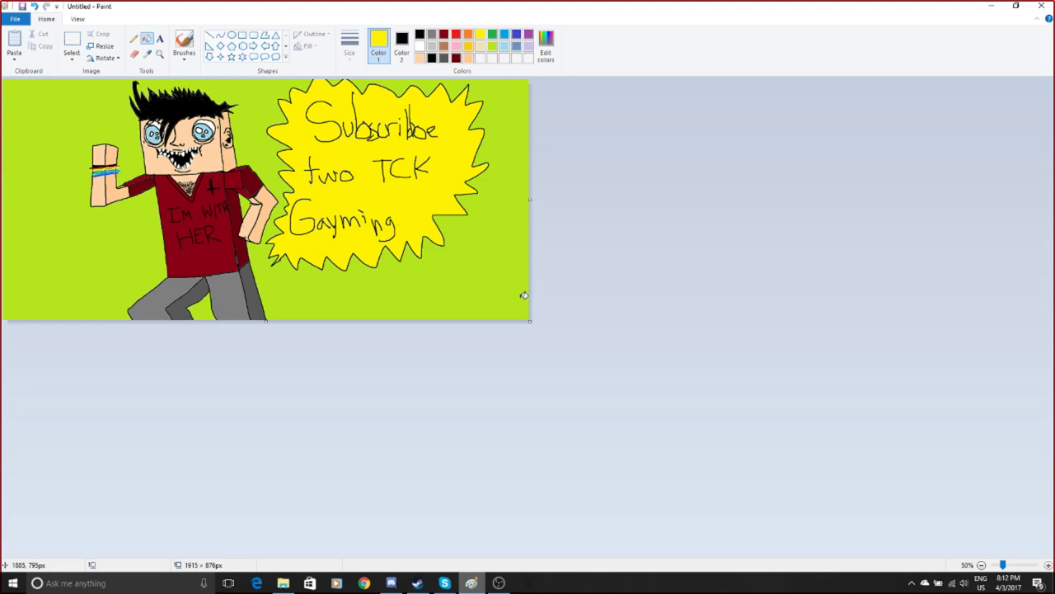
- Open File > Save as and show the Save as type dropdown
{"action": "left_click", "coordinate": [19, 18]}
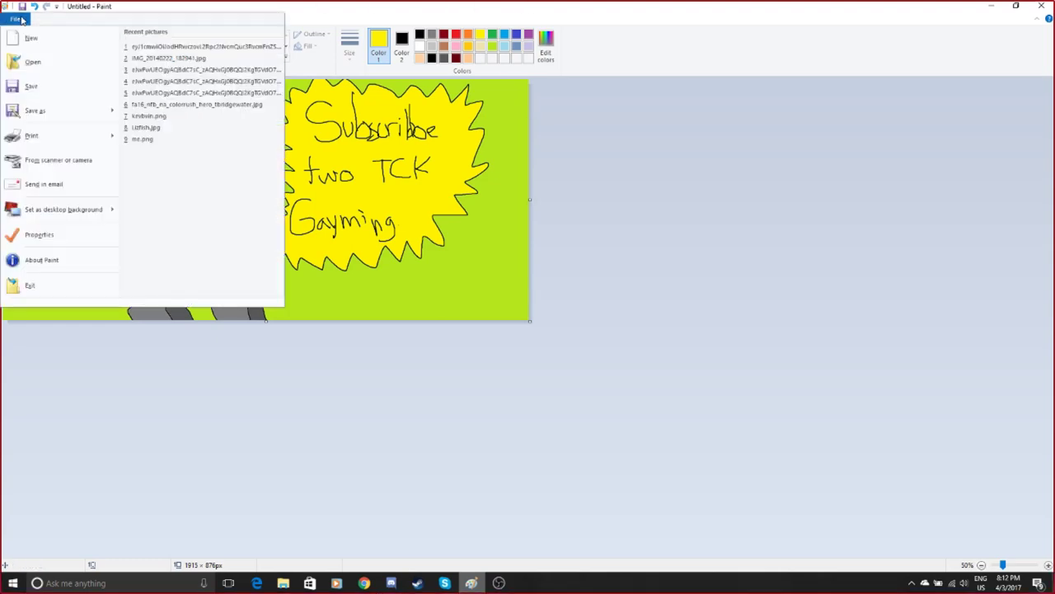
{"action": "left_click", "coordinate": [21, 18]}
{"action": "left_click", "coordinate": [22, 18]}
{"action": "left_click", "coordinate": [28, 109]}
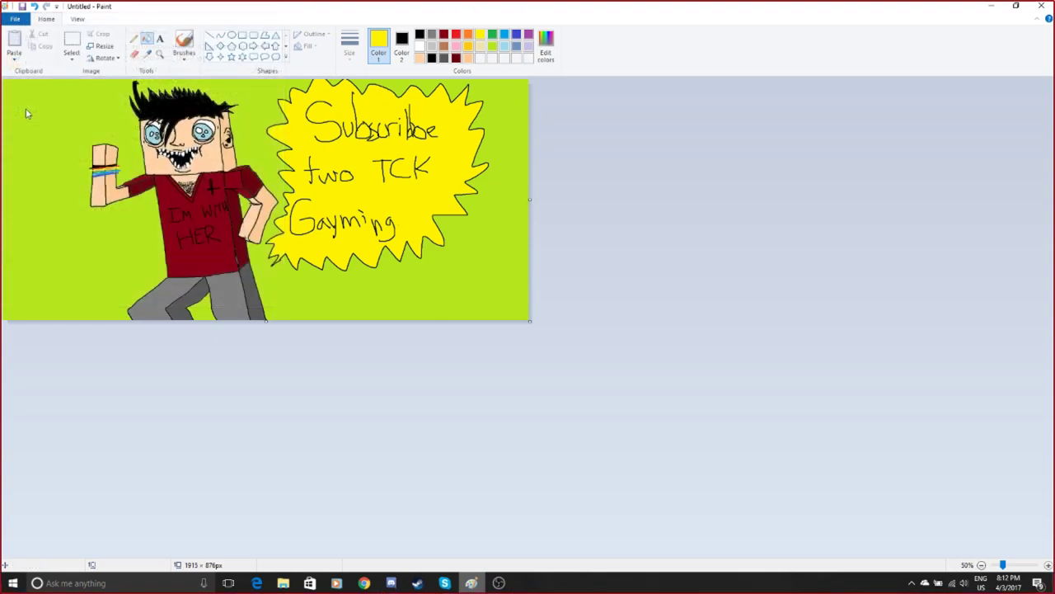
{"action": "left_click", "coordinate": [477, 367]}
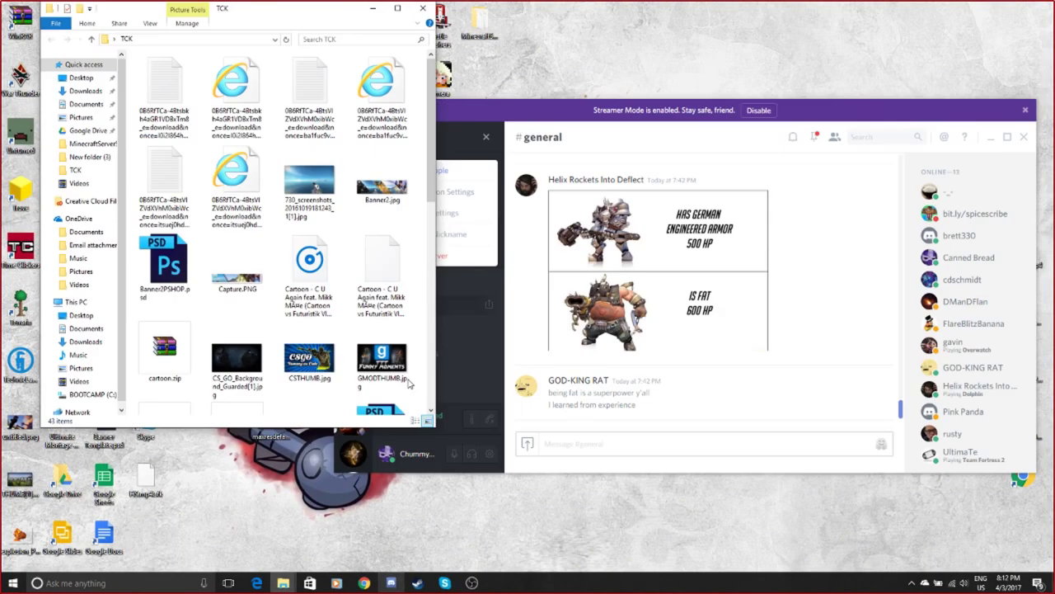
- Upload TCKBEST EVERDraw.jpg to #general with 'Hey guys we??????', then send 'Please no hate'
{"action": "left_click_drag", "start_coordinate": [165, 334], "coordinate": [723, 299]}
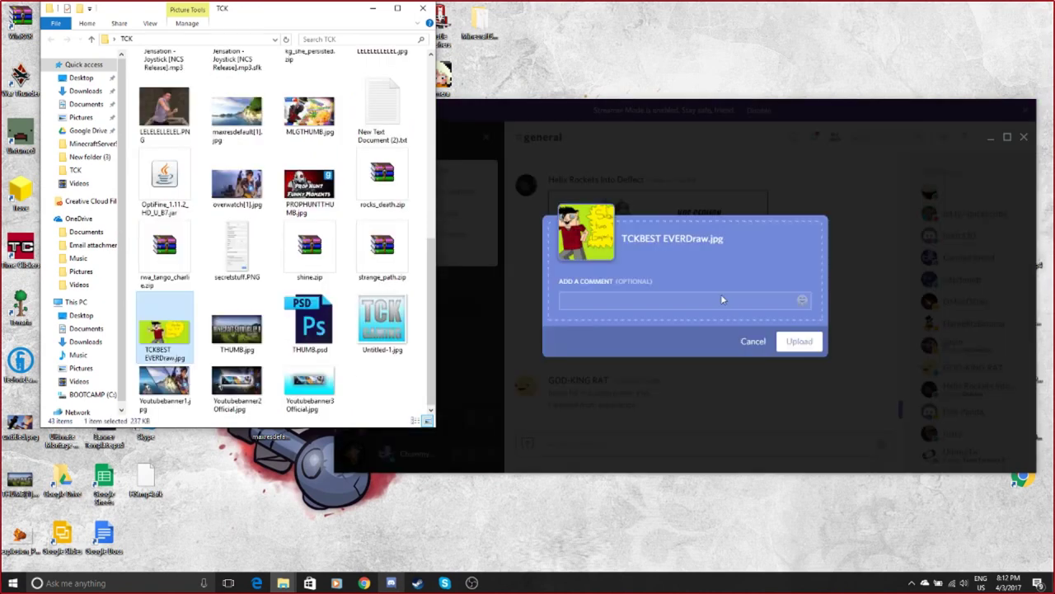
{"action": "left_click", "coordinate": [722, 300]}
{"action": "type", "text": "Hey guys what do you think of our drawing that I made for our you"}
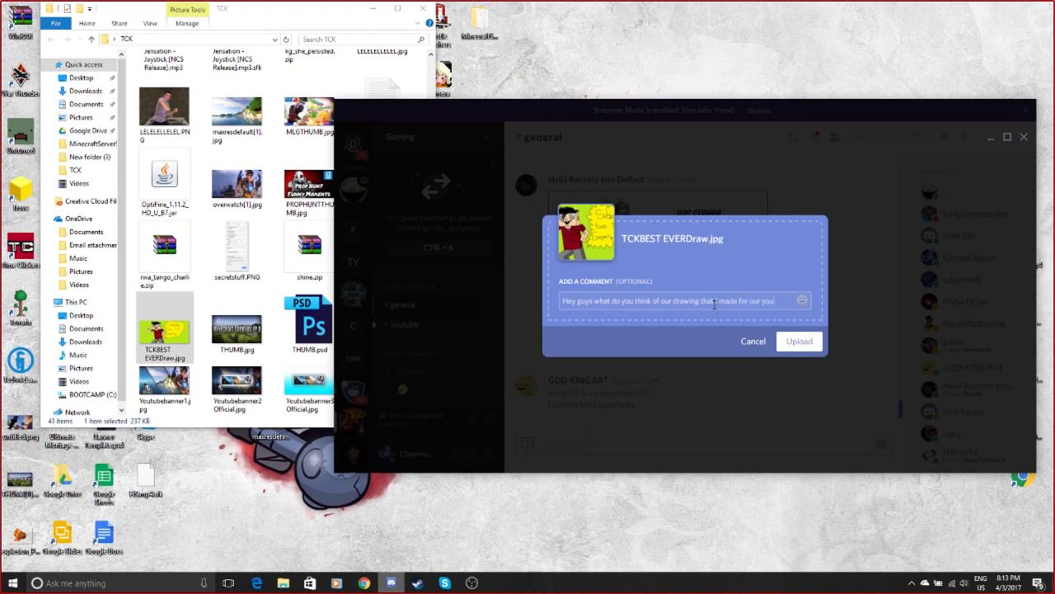
{"action": "type", "text": "e??????"}
{"action": "key", "text": "Return"}
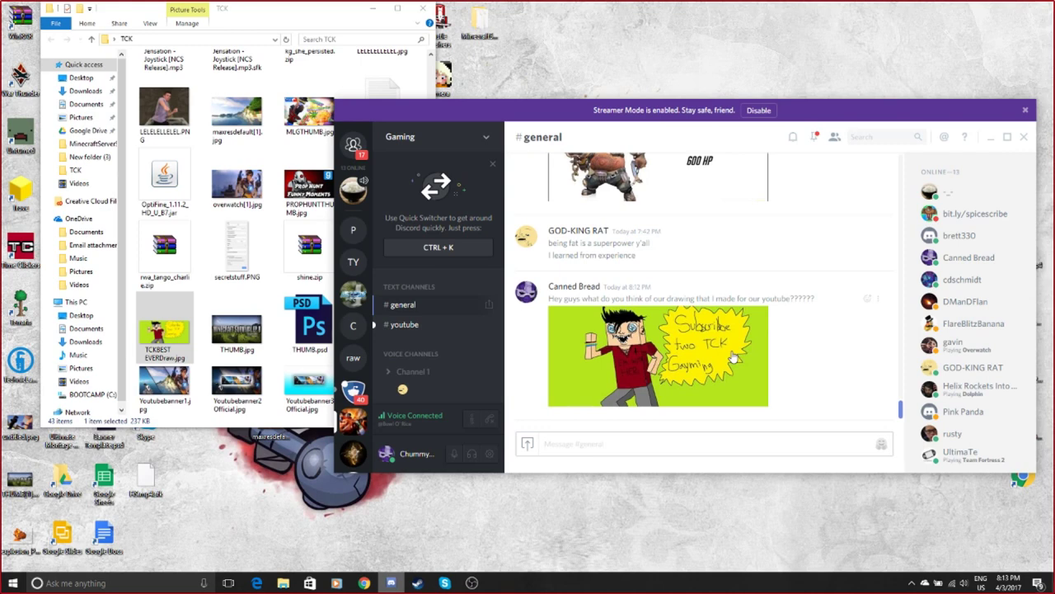
{"action": "type", "text": "Please no hate"}
{"action": "key", "text": "Return"}
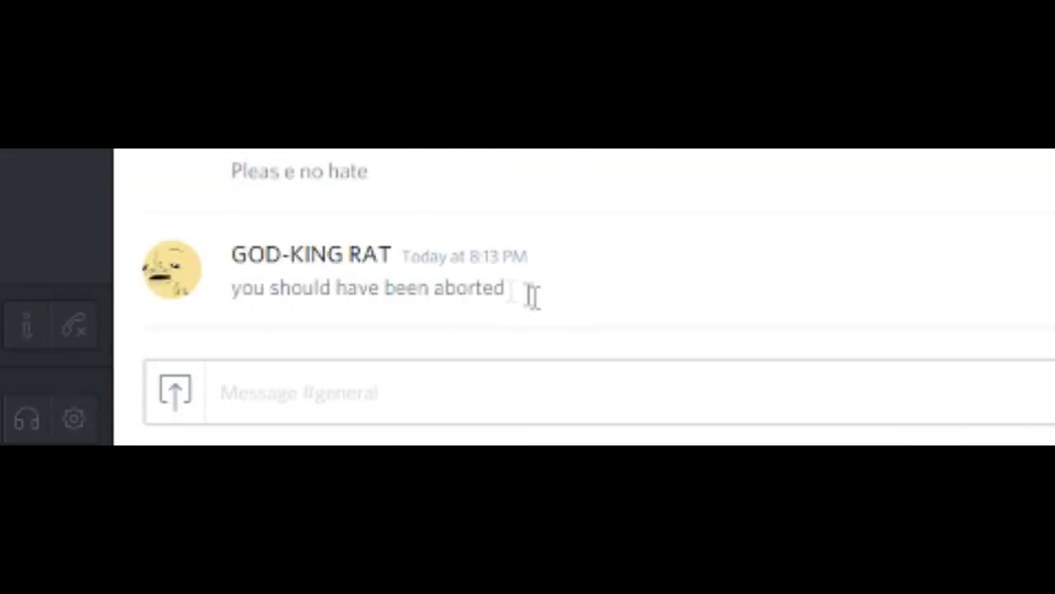
{"action": "left_click_drag", "start_coordinate": [532, 297], "coordinate": [334, 288]}
{"action": "left_click", "coordinate": [643, 303]}
{"action": "left_click_drag", "start_coordinate": [228, 252], "coordinate": [565, 300]}
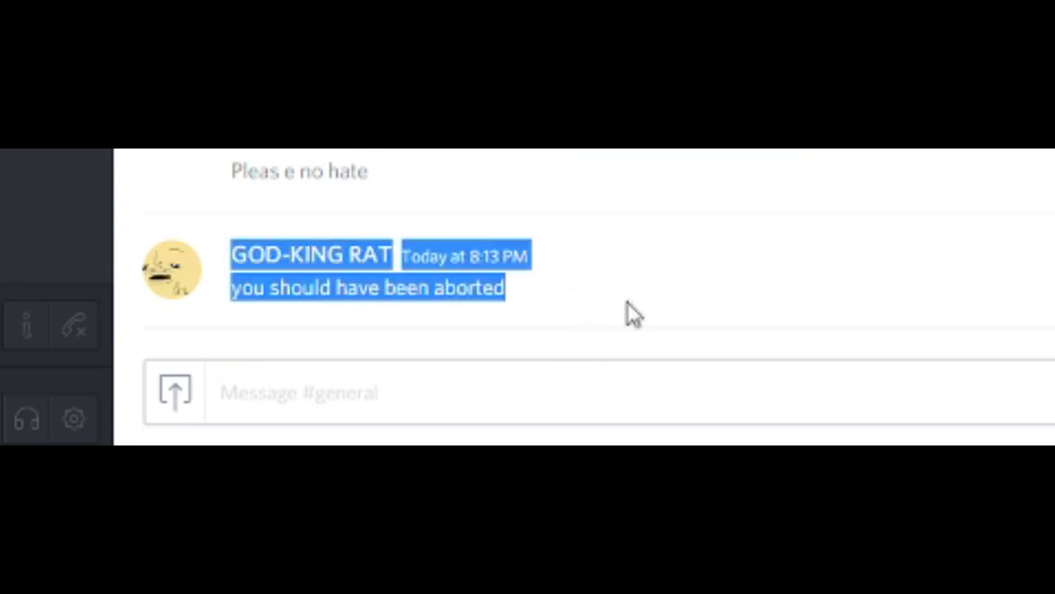
{"action": "left_click", "coordinate": [515, 293]}
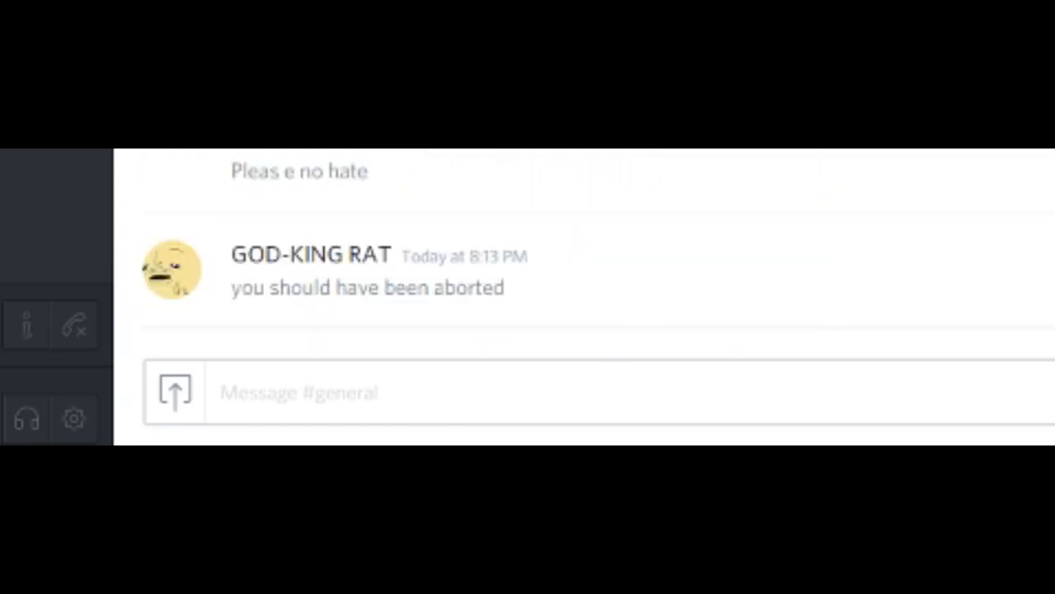
{"action": "left_click", "coordinate": [306, 382]}
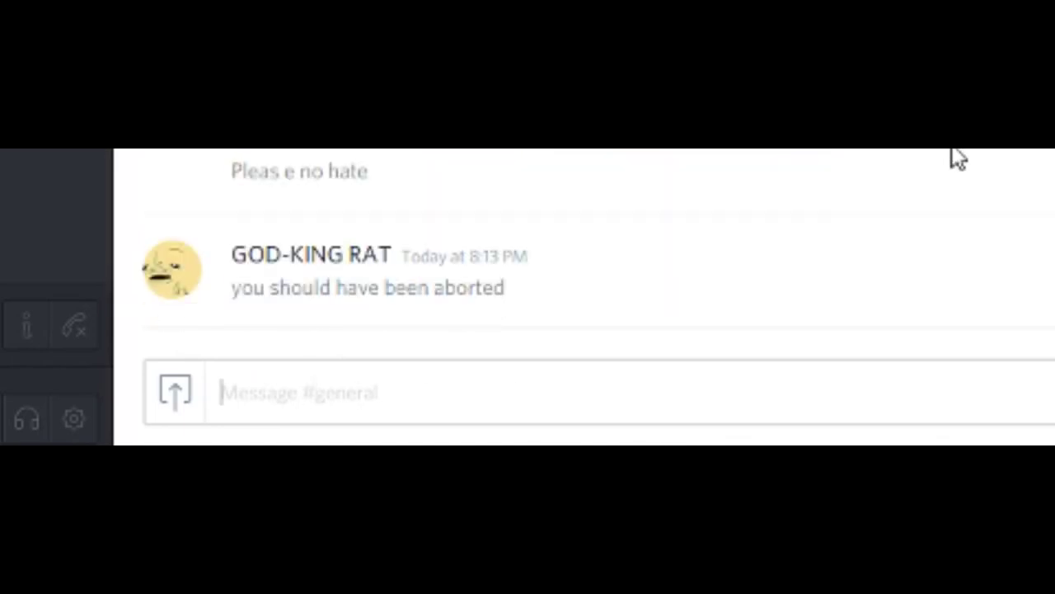